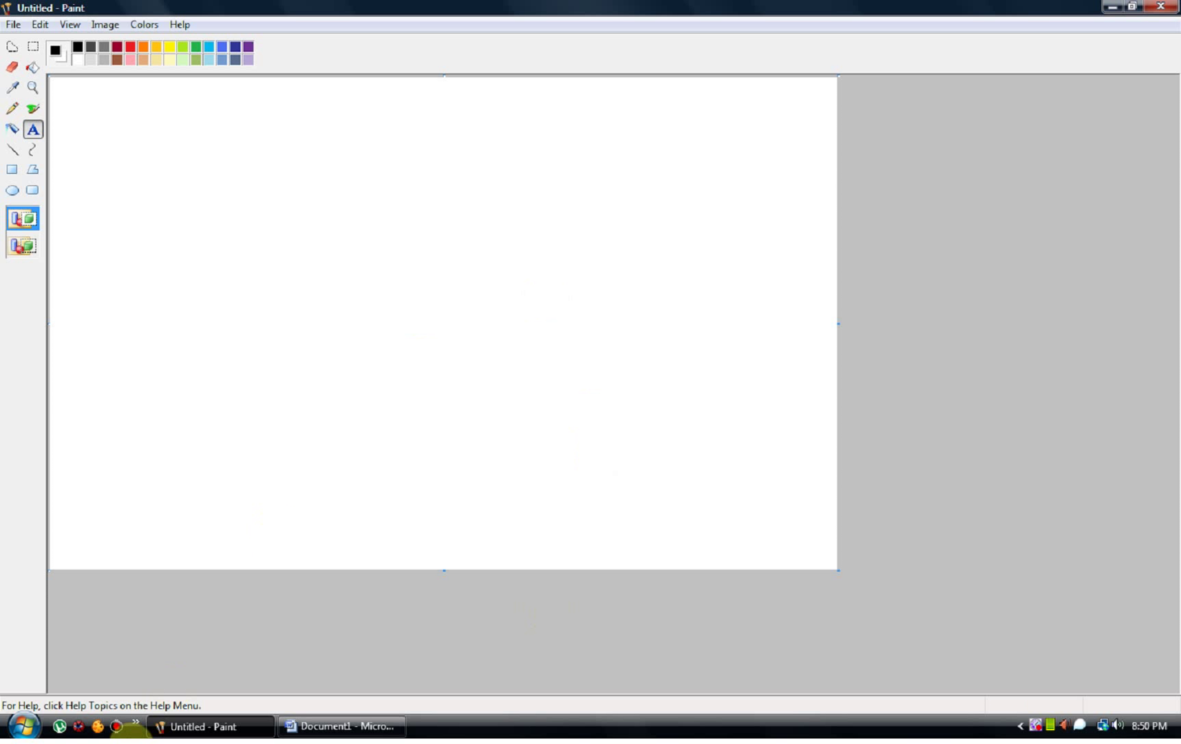
Open seohyun.jpg from the Downloads folder in Paint, picking it from the file-name suggestions.
click(24, 729)
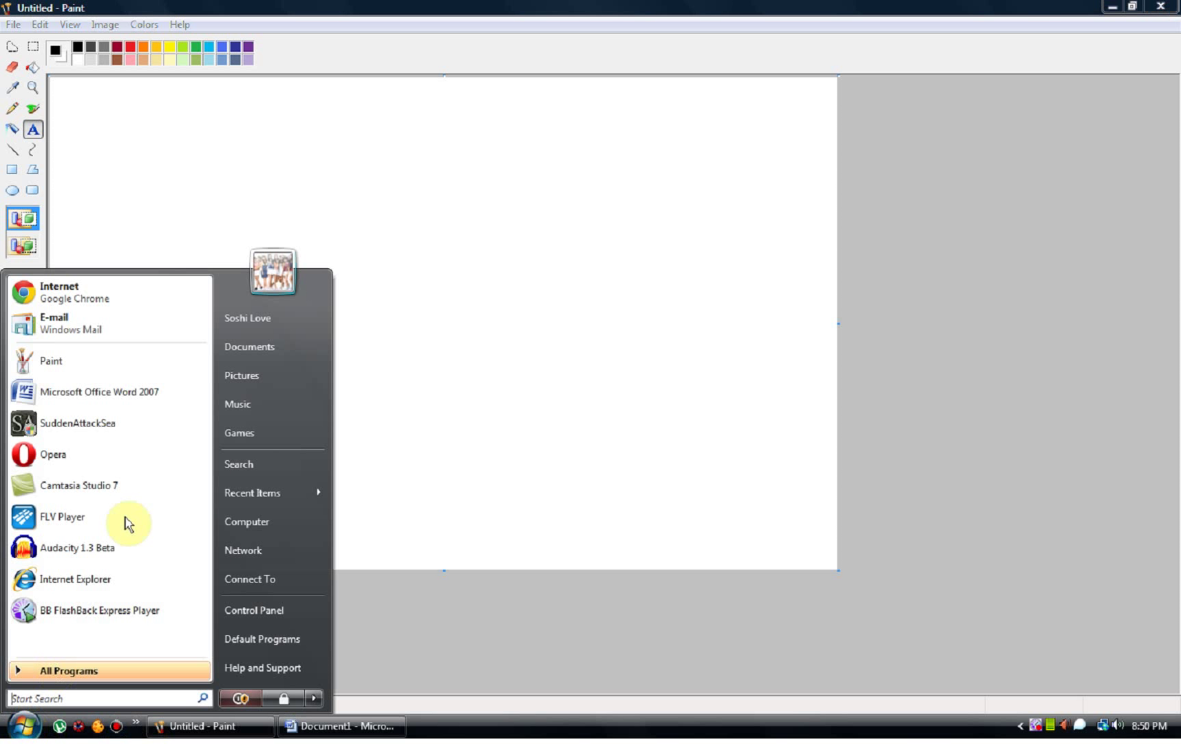
click(486, 276)
click(14, 24)
click(40, 66)
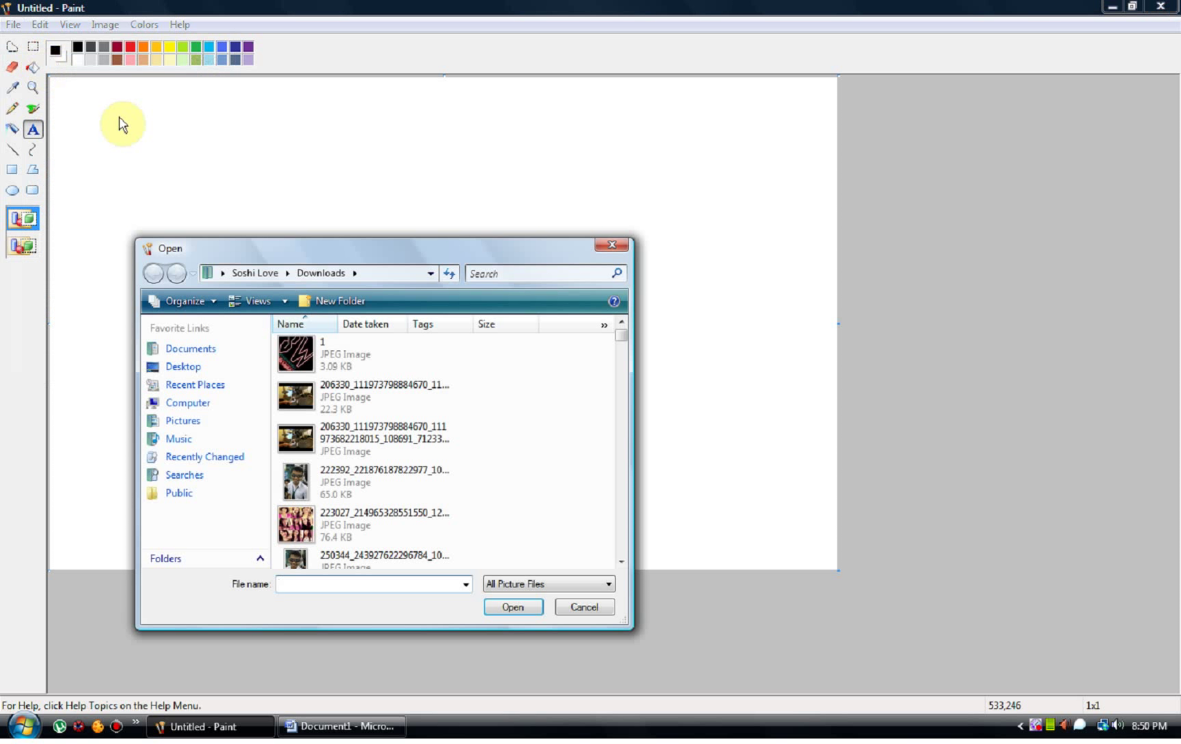
drag(628, 342, 633, 364)
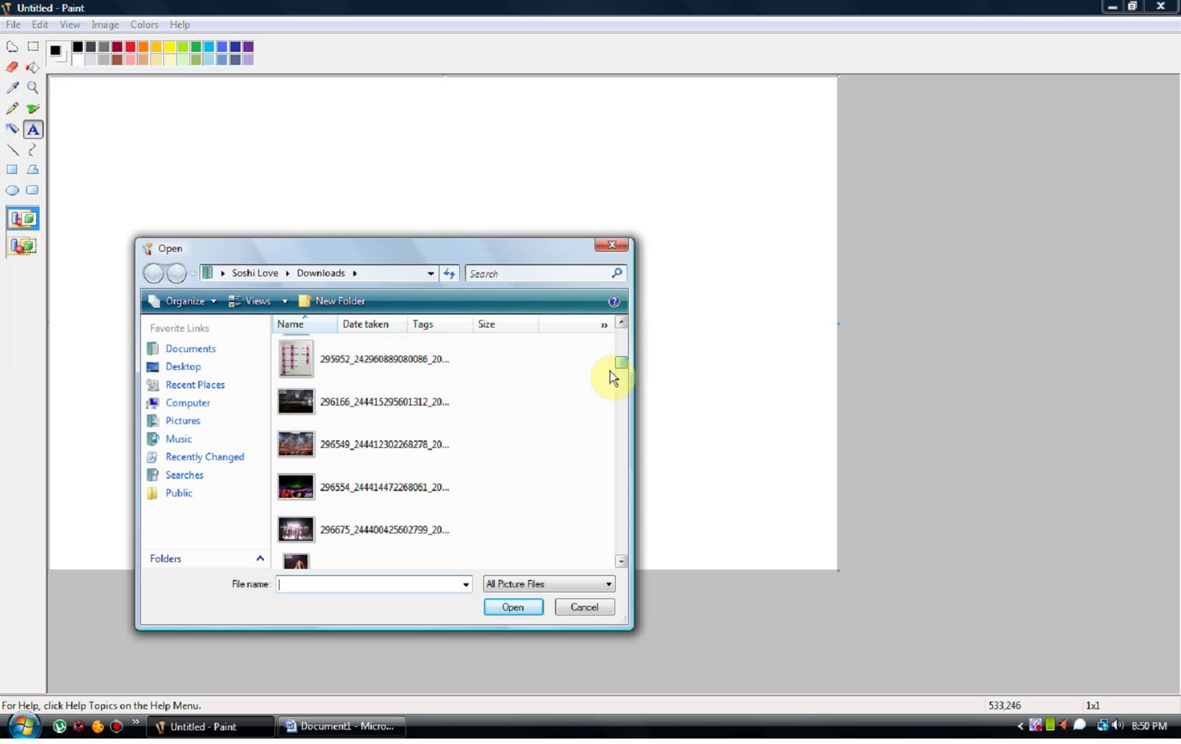
text(seoh)
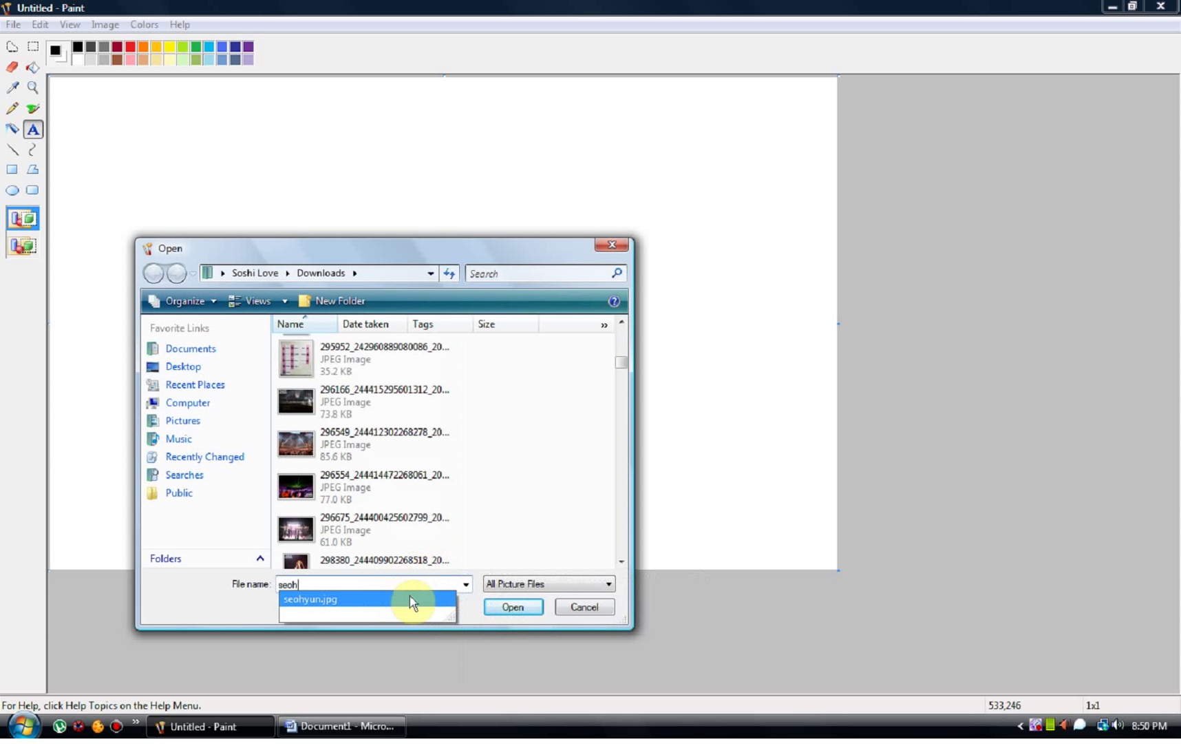
click(513, 607)
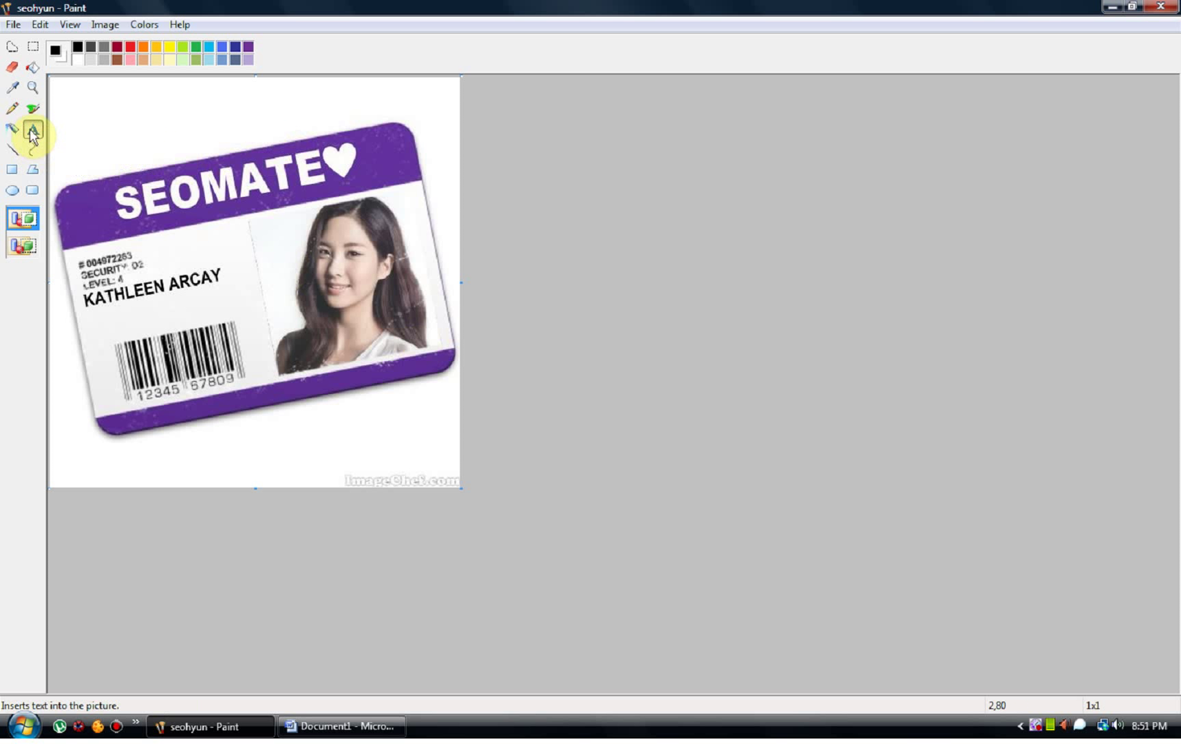
Rotate the ID-card picture by 180° with Flip/Rotate's rotate-by-angle option.
drag(78, 292, 172, 311)
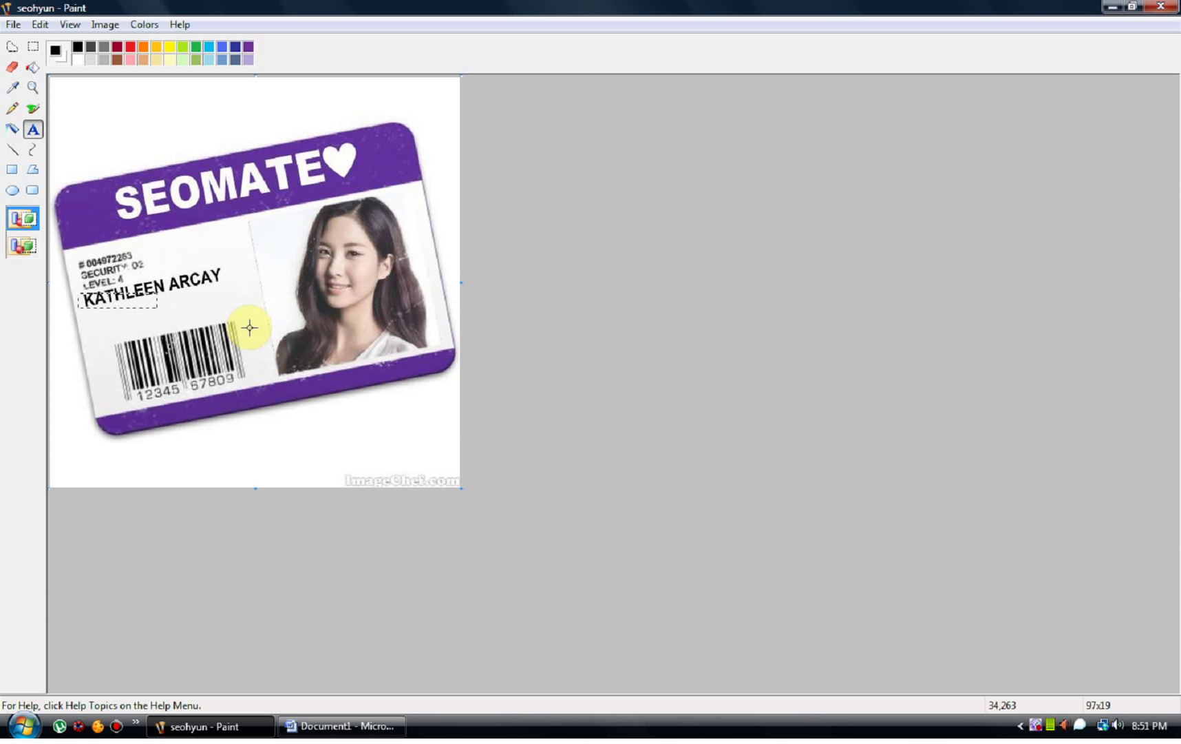
drag(82, 287, 195, 313)
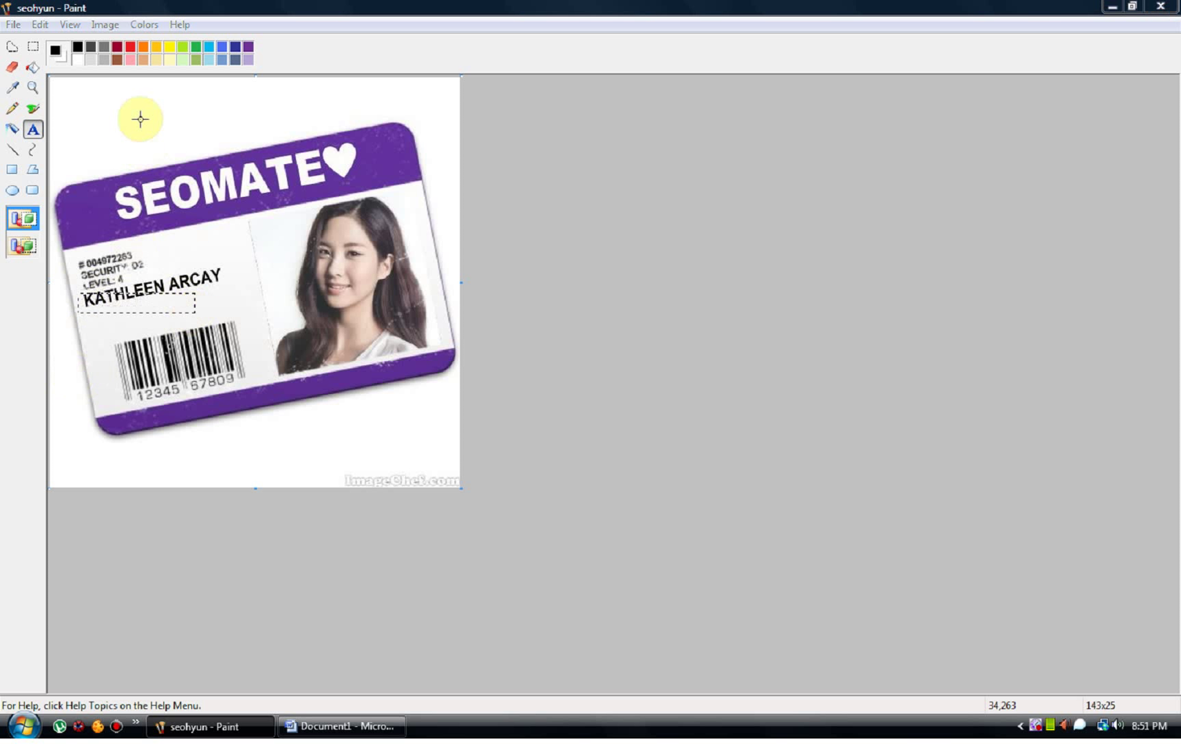
click(104, 25)
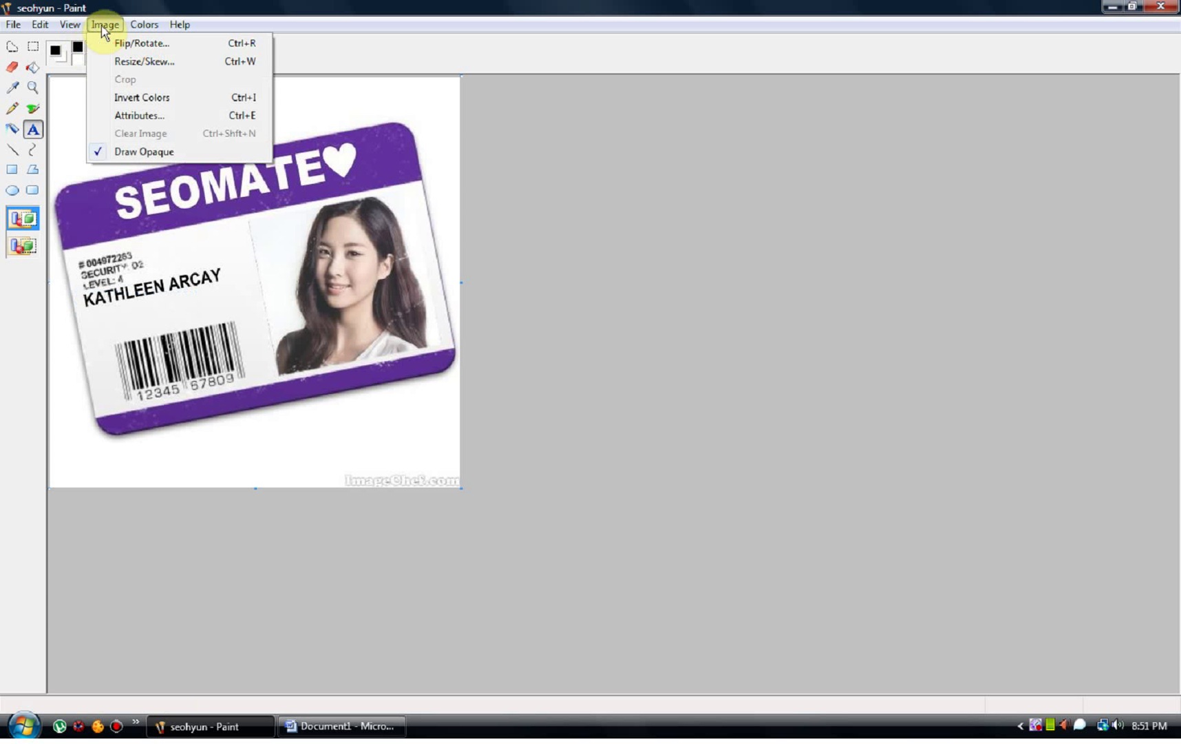
click(144, 44)
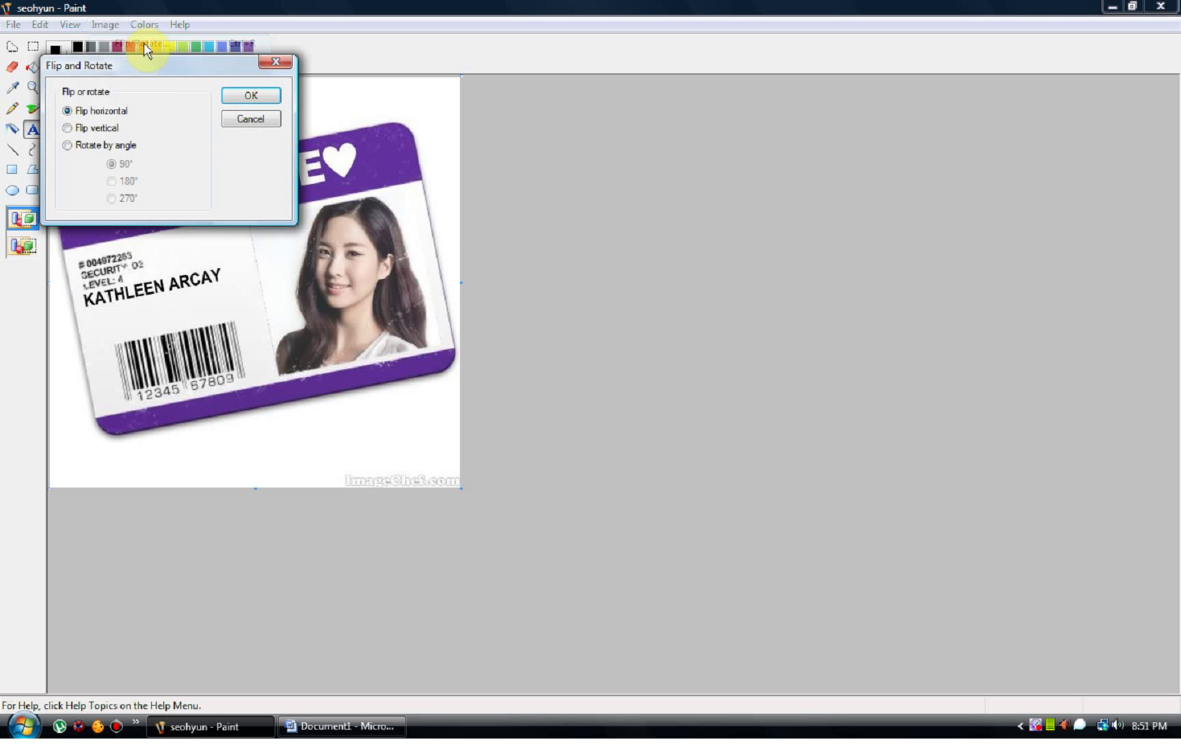
click(80, 149)
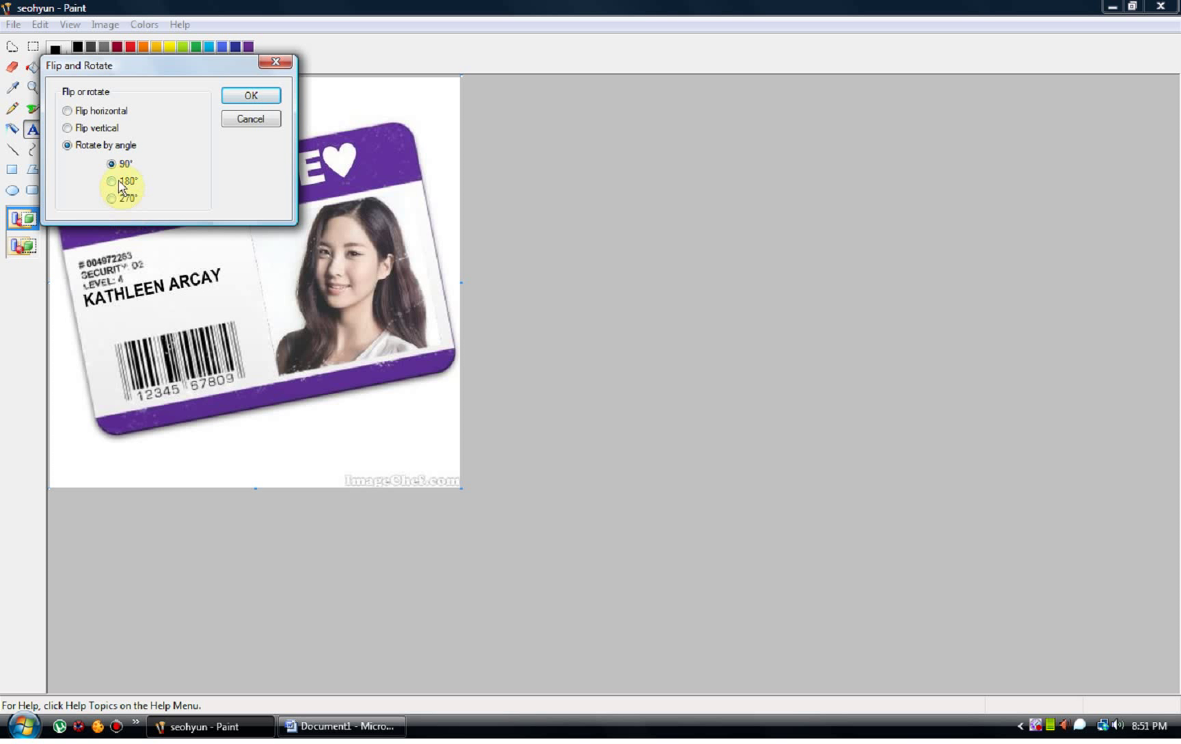
click(240, 96)
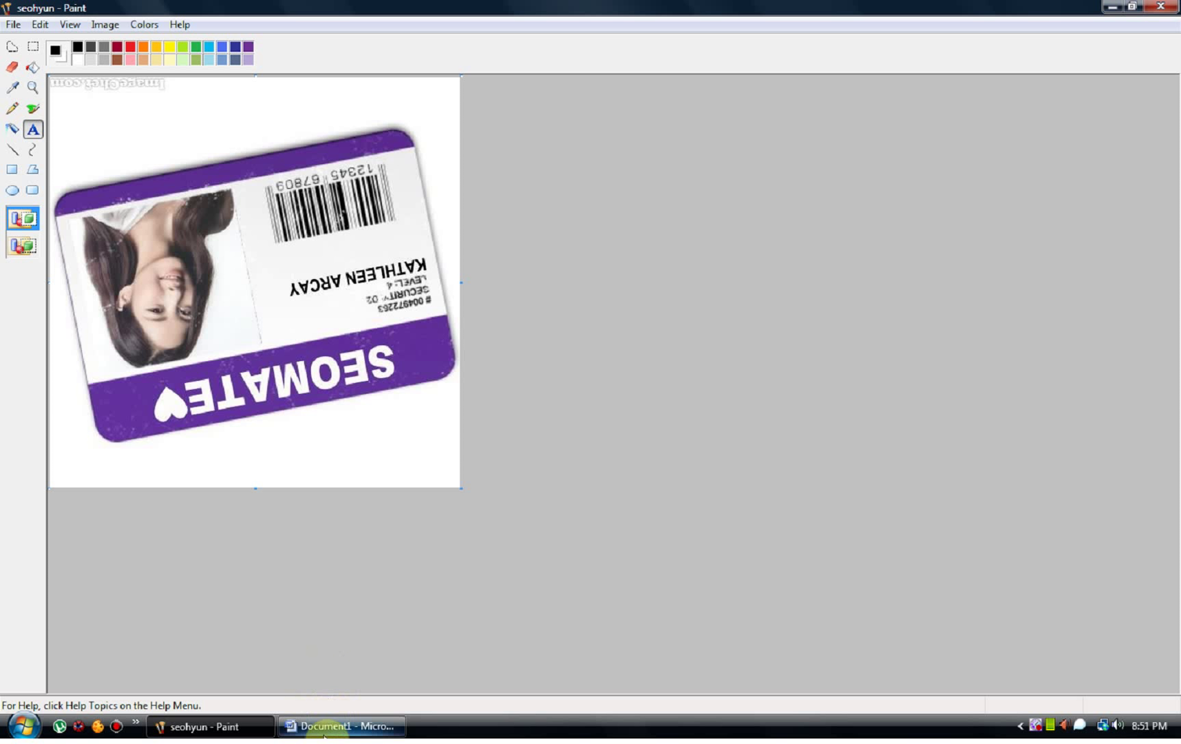
Open the Downloads folder from the user's home folder in Windows Explorer.
click(18, 734)
click(241, 324)
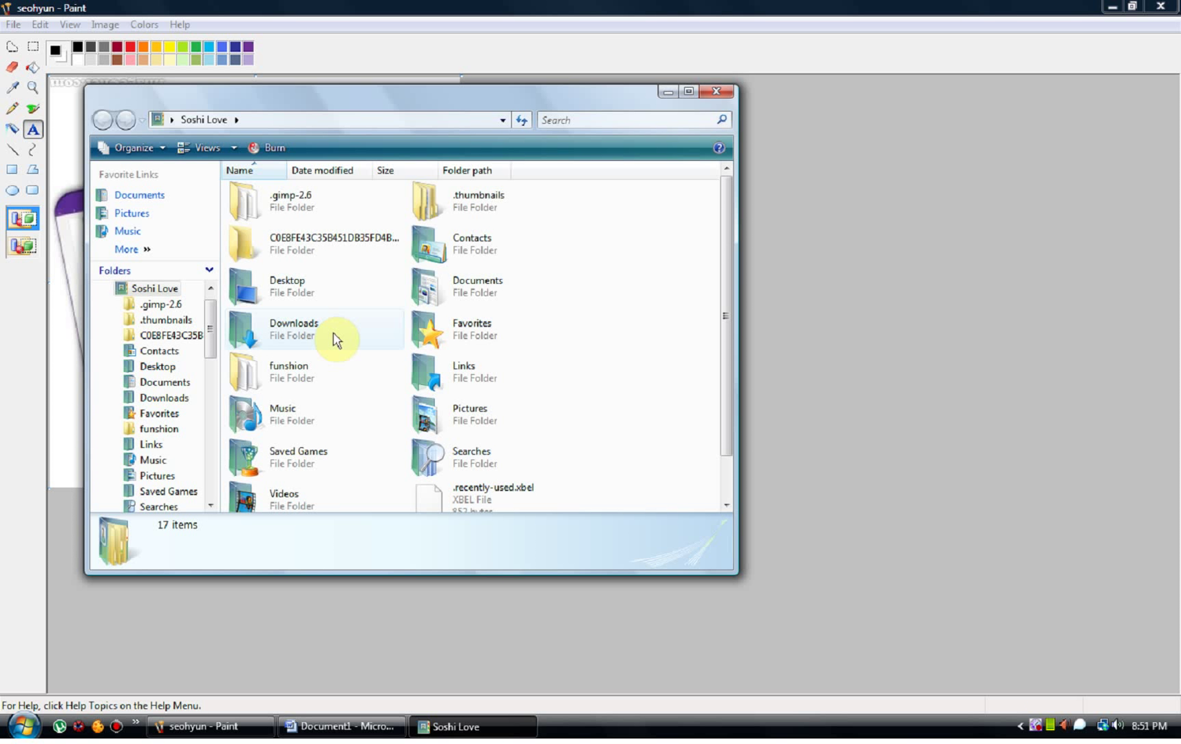
double_click(336, 339)
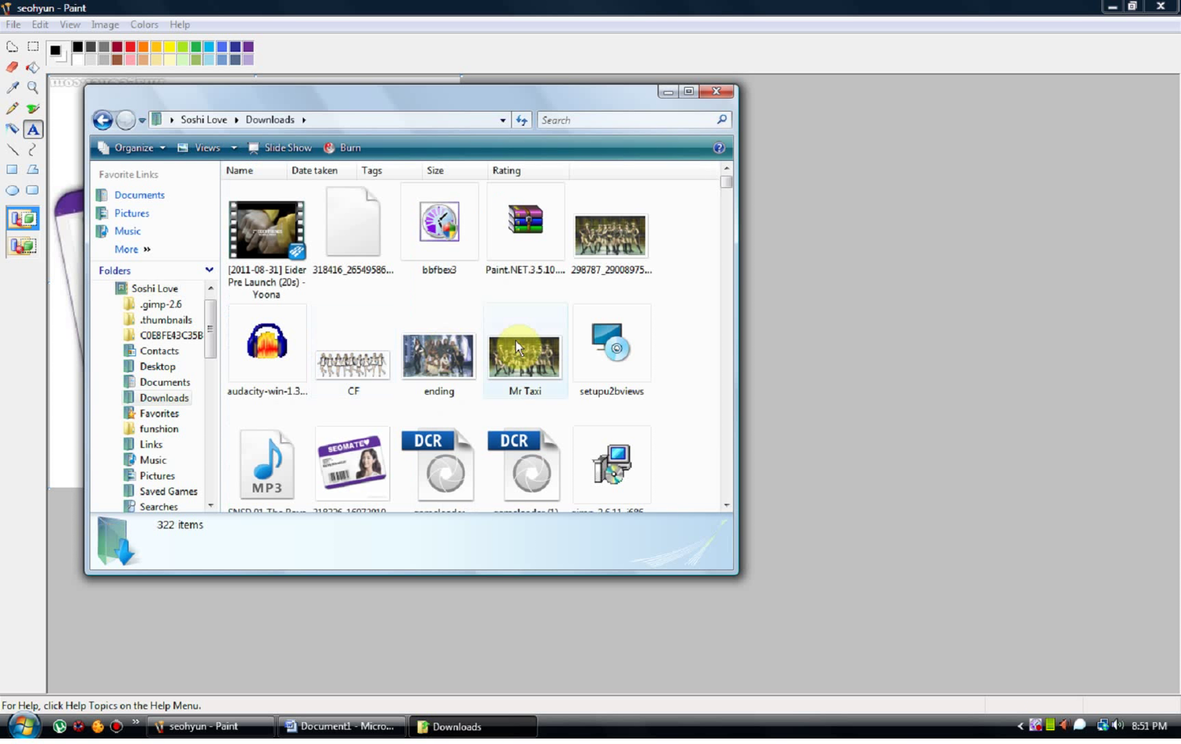
drag(729, 179, 729, 182)
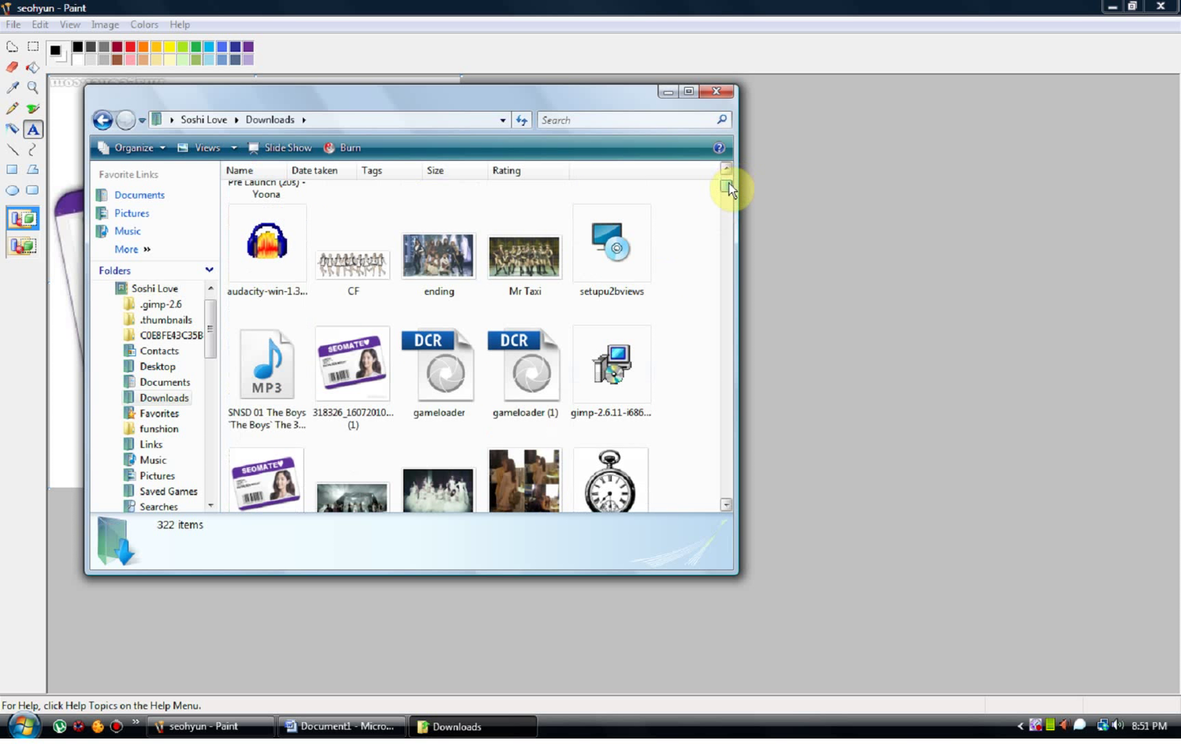
scroll(296, 441, down, 2)
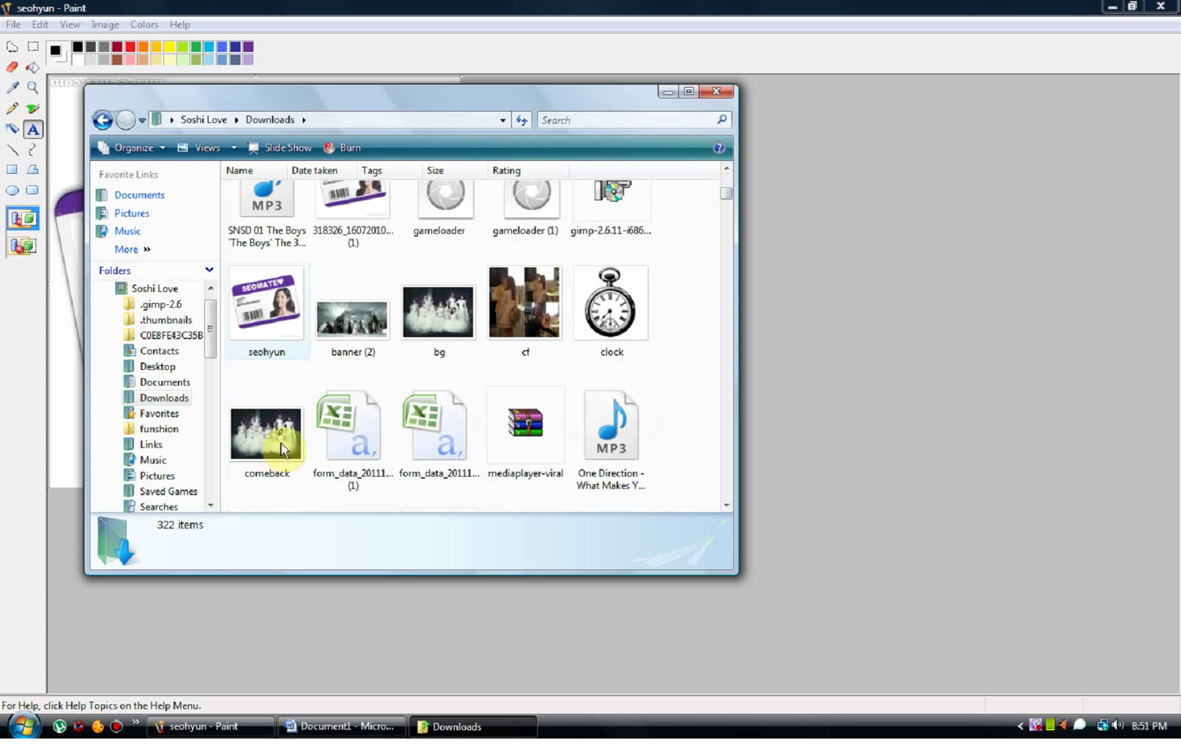
Copy the seohyun image file and switch to the blank Word document.
right_click(269, 339)
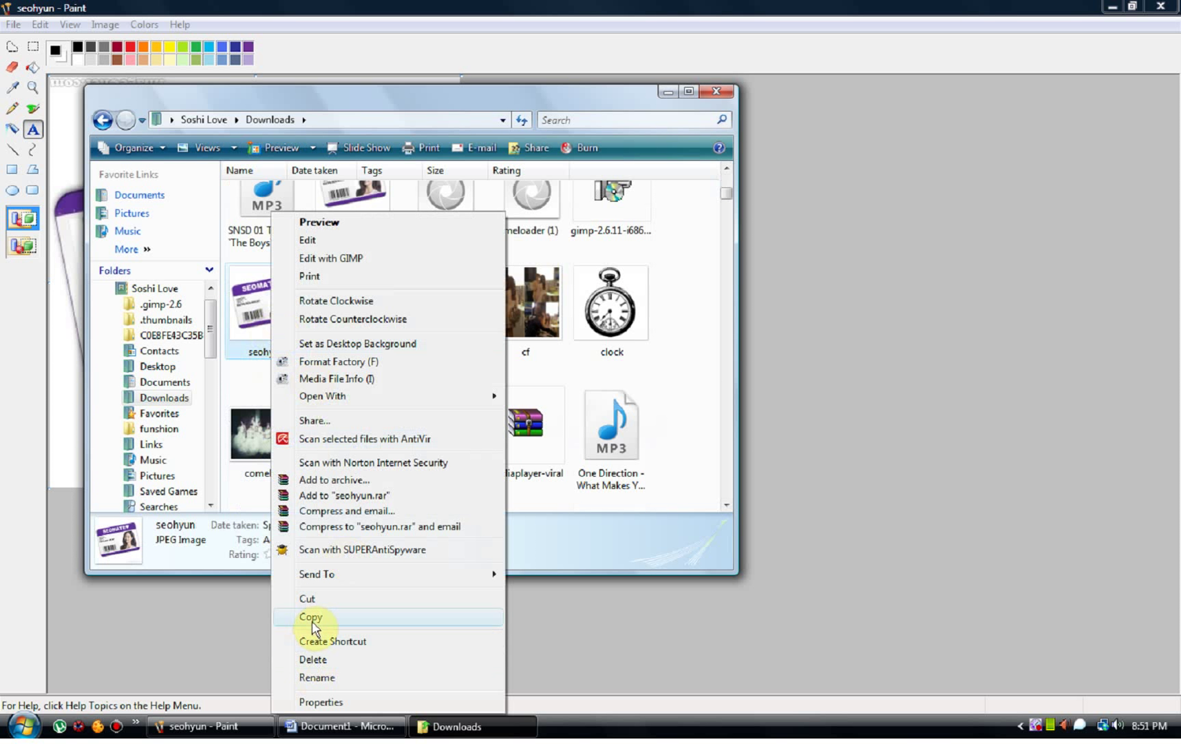
click(311, 618)
right_click(259, 332)
click(303, 618)
click(311, 726)
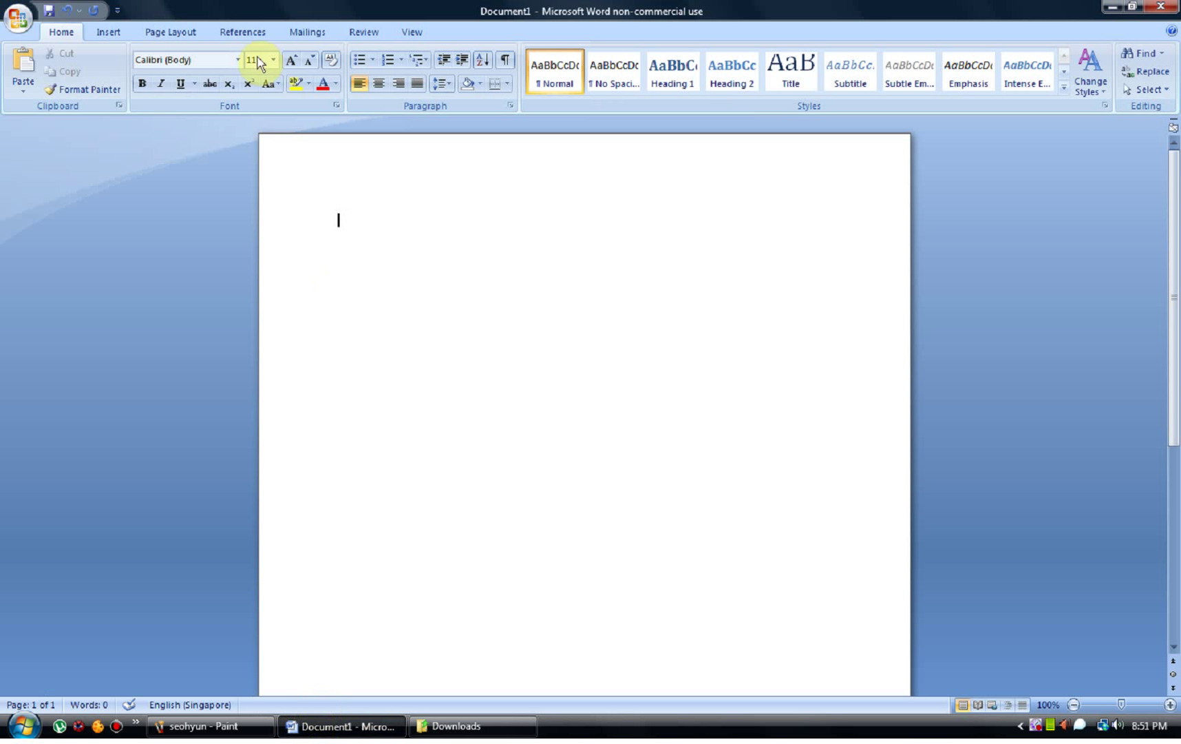
Paste the ID-card picture onto the Word page and rotate it until the card sits level.
right_click(398, 222)
click(458, 273)
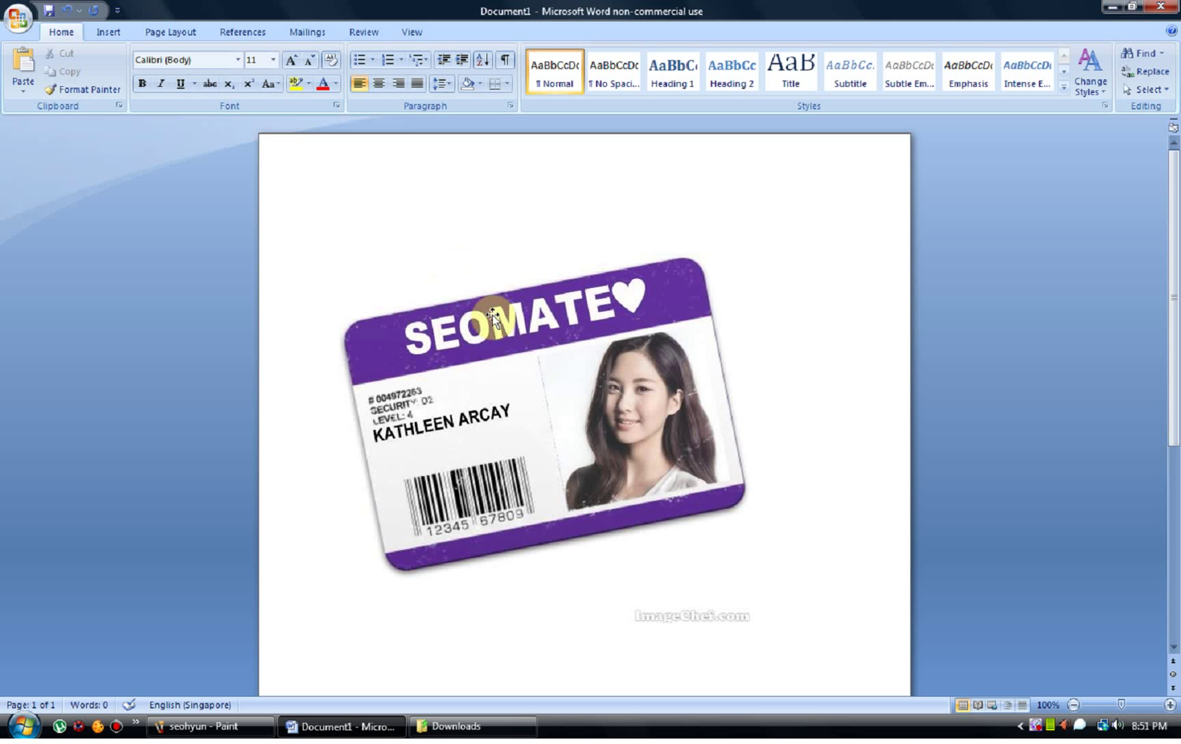
click(500, 294)
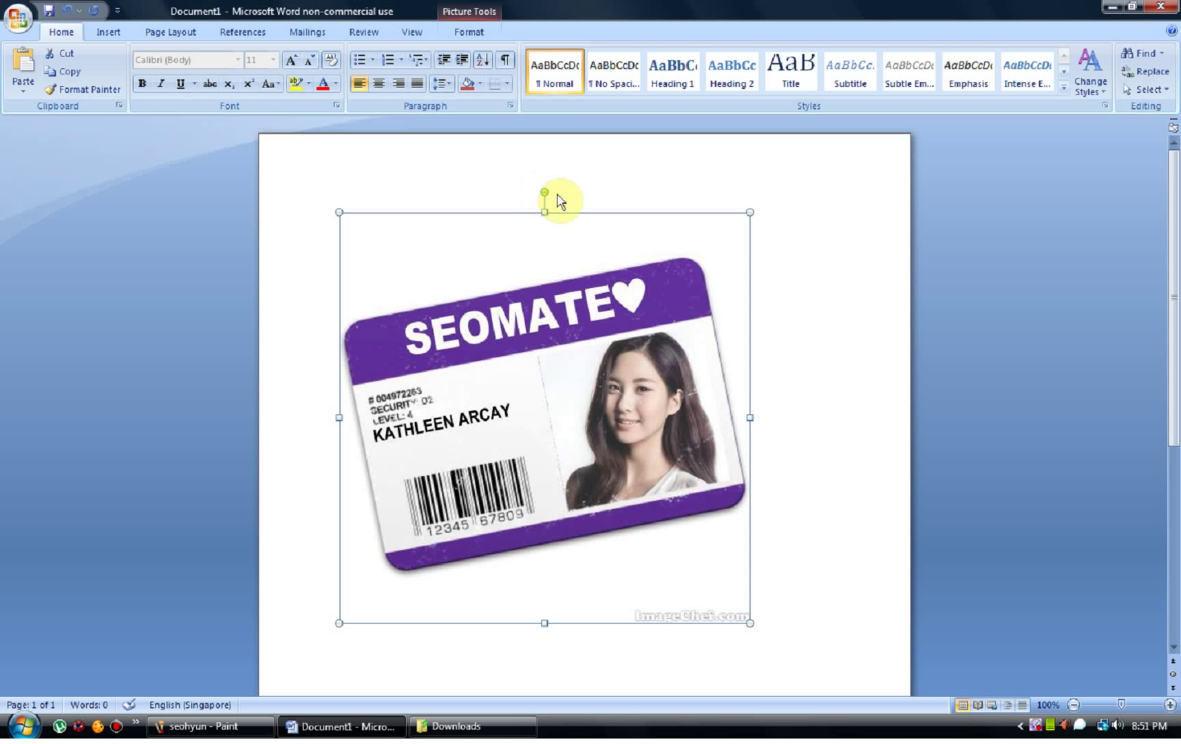
drag(544, 193, 588, 201)
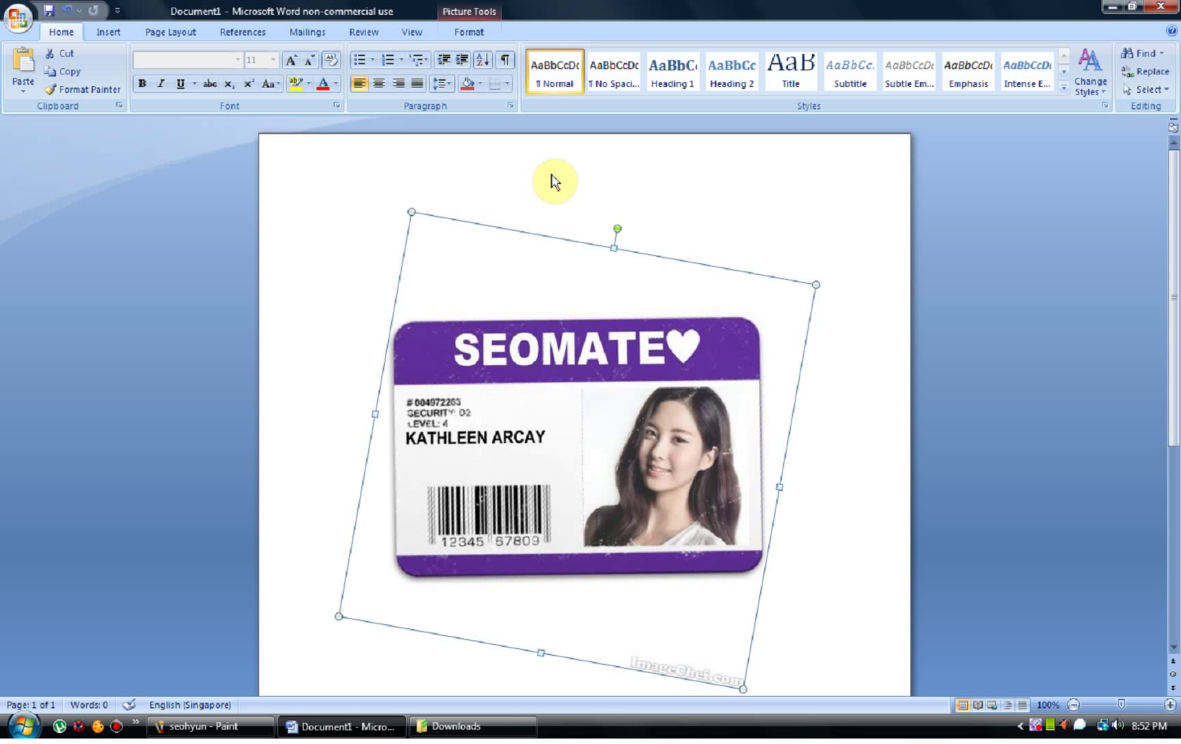
Copy the rotated card picture and go back to Paint.
right_click(564, 381)
click(601, 407)
click(224, 725)
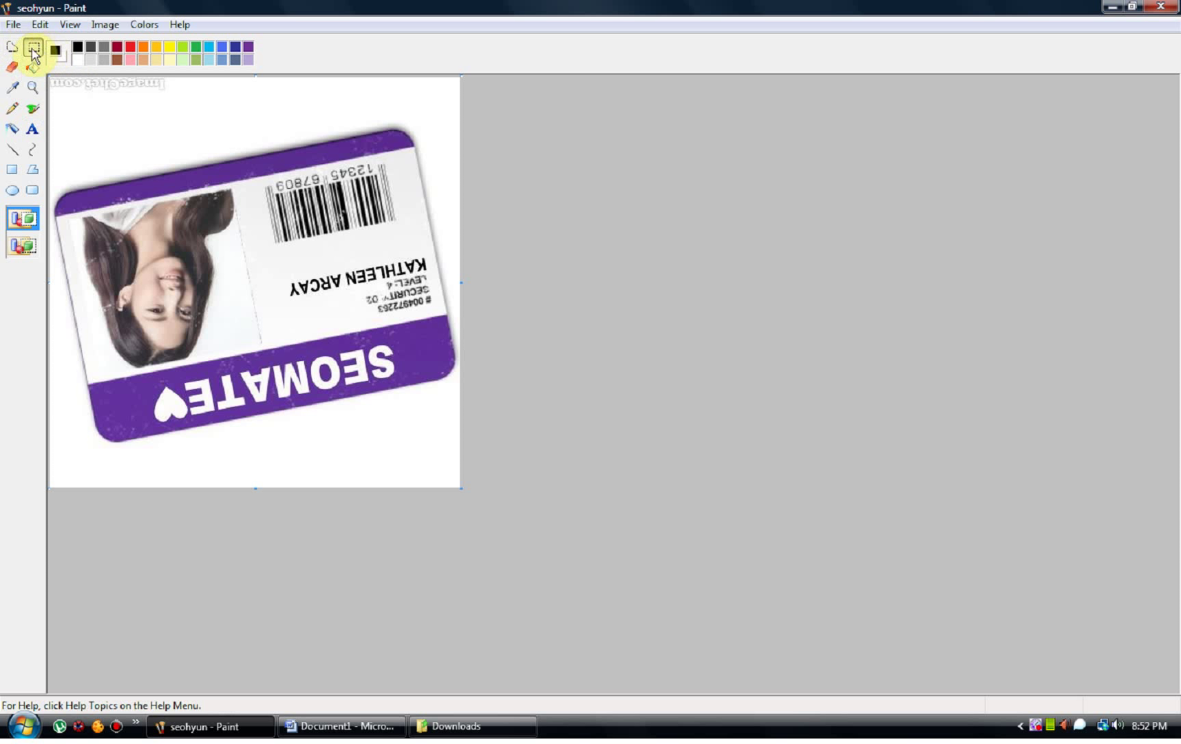
Start a new blank picture without saving, and paste the level ID card onto it.
click(13, 27)
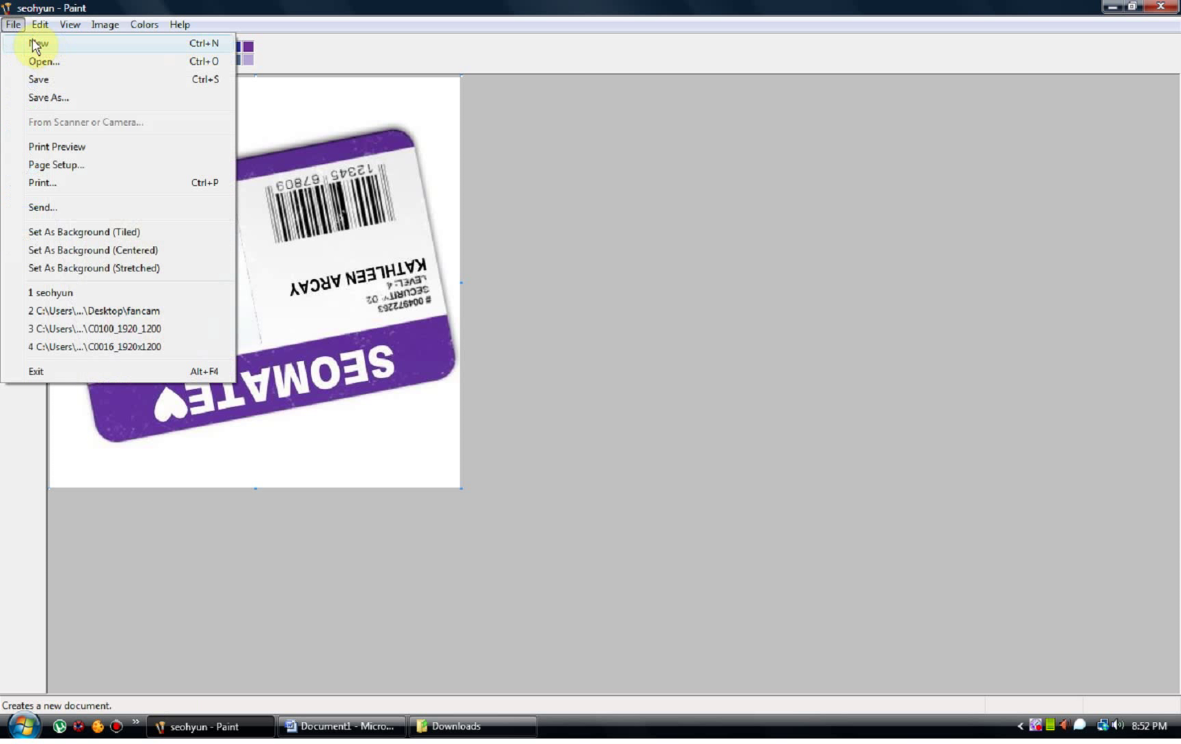
click(39, 46)
click(625, 377)
click(32, 129)
click(40, 24)
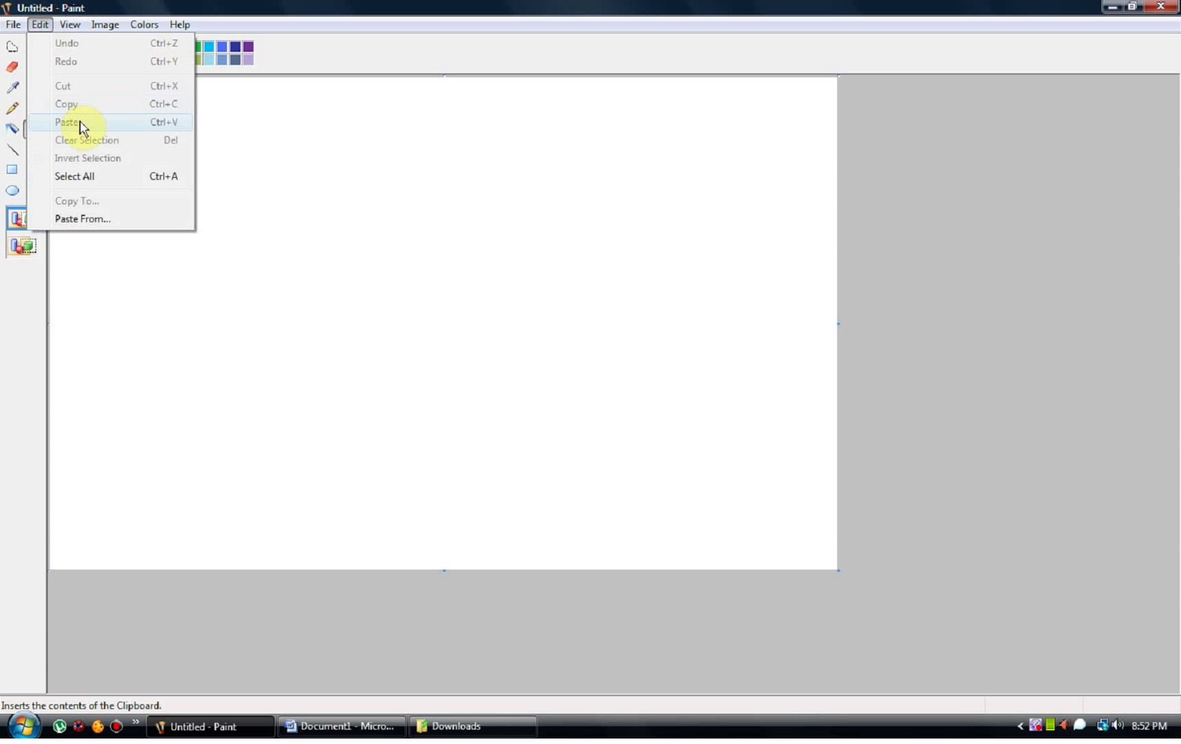
click(40, 24)
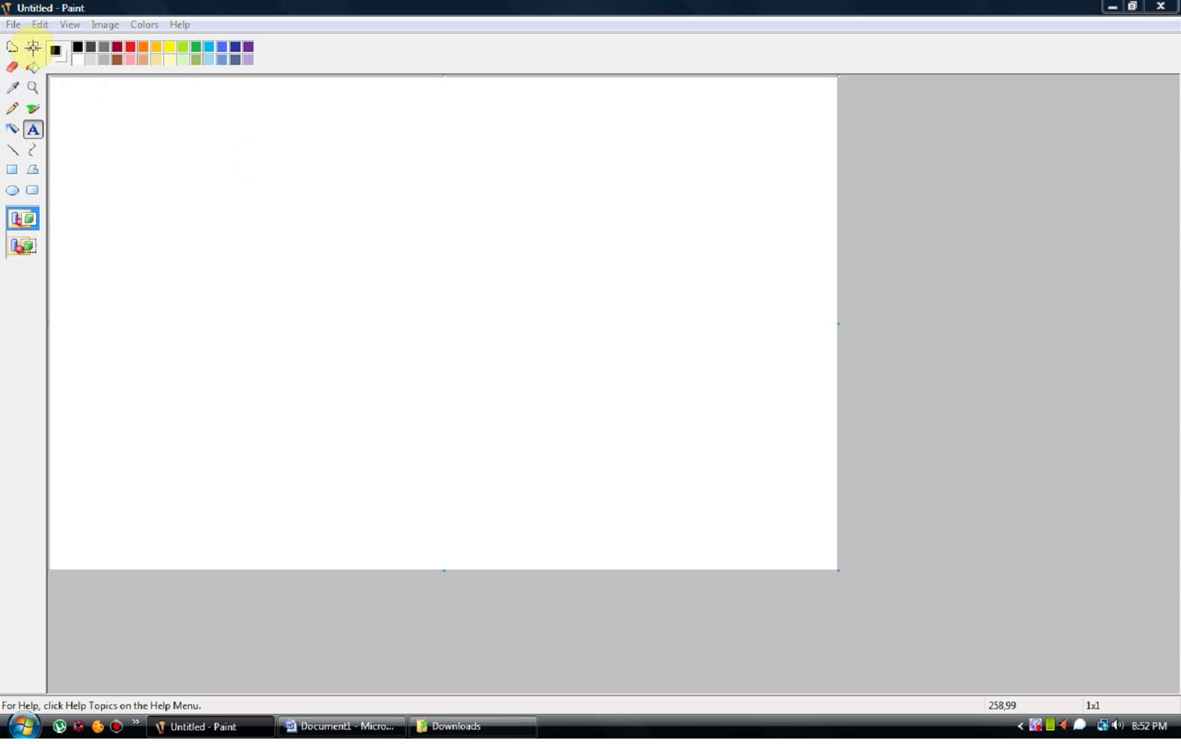
click(40, 24)
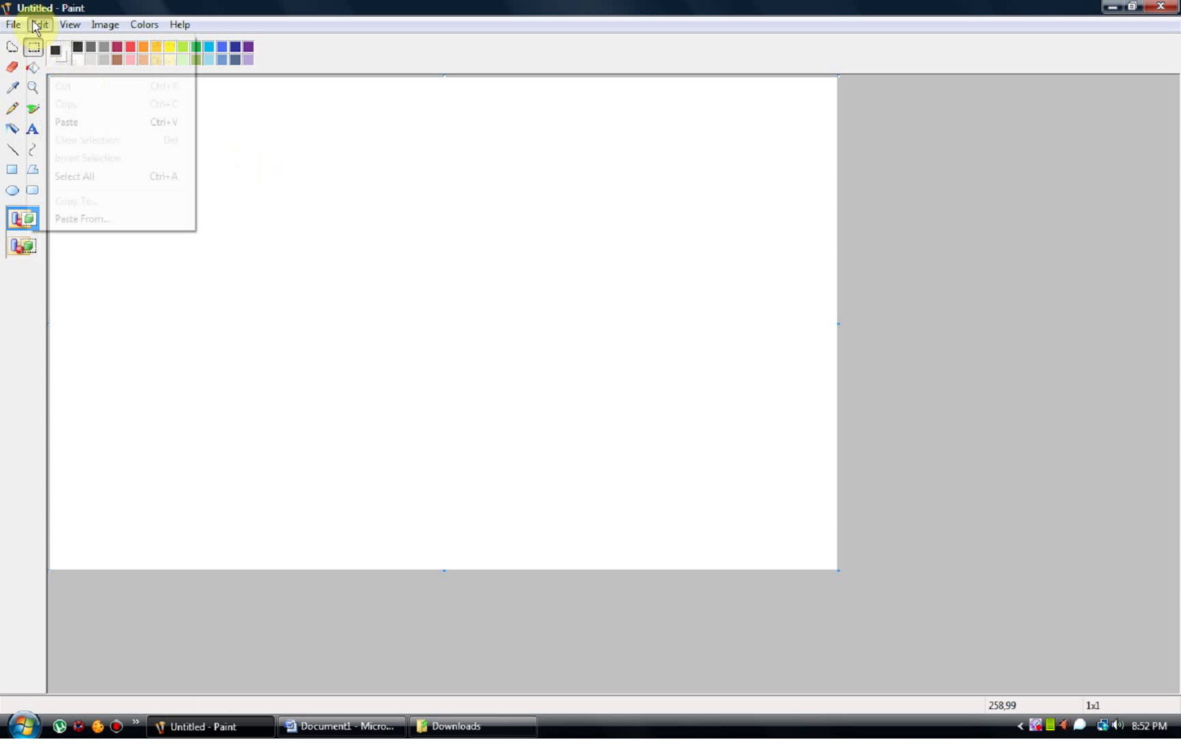
click(87, 118)
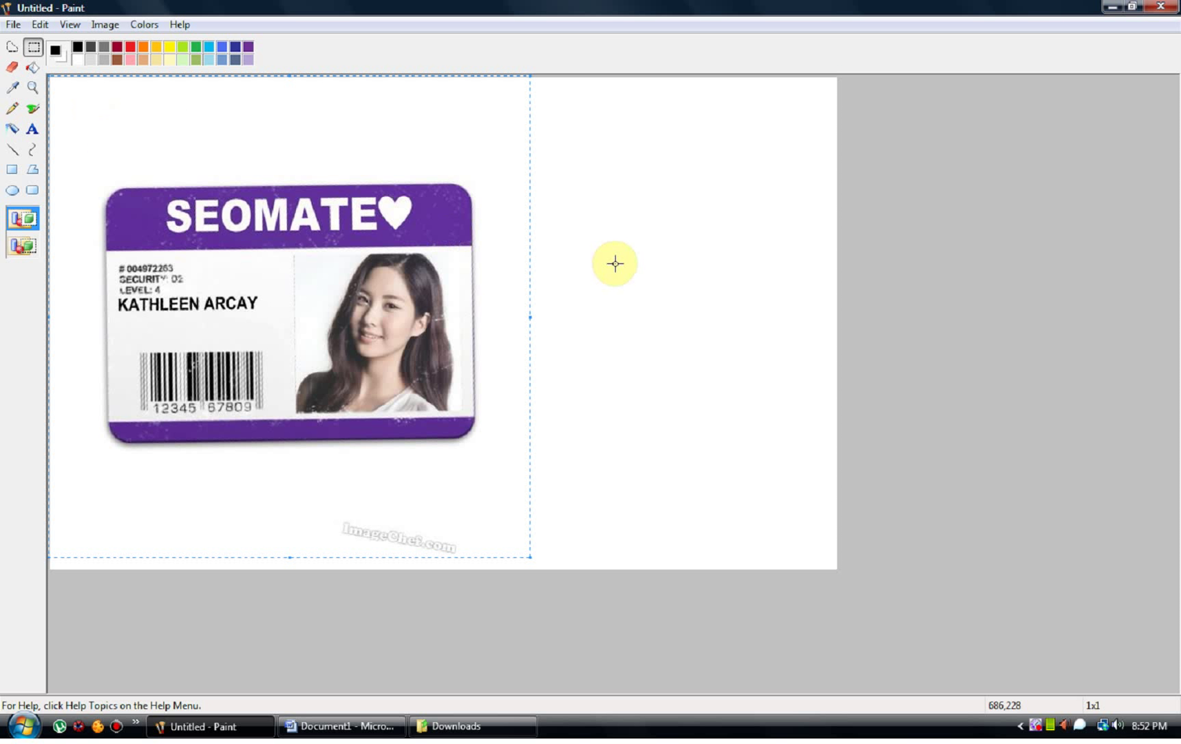
Cover the cardholder's name with an opaque white text box reading LEMON2551.
click(32, 129)
drag(115, 297, 259, 315)
click(239, 294)
text(LE)
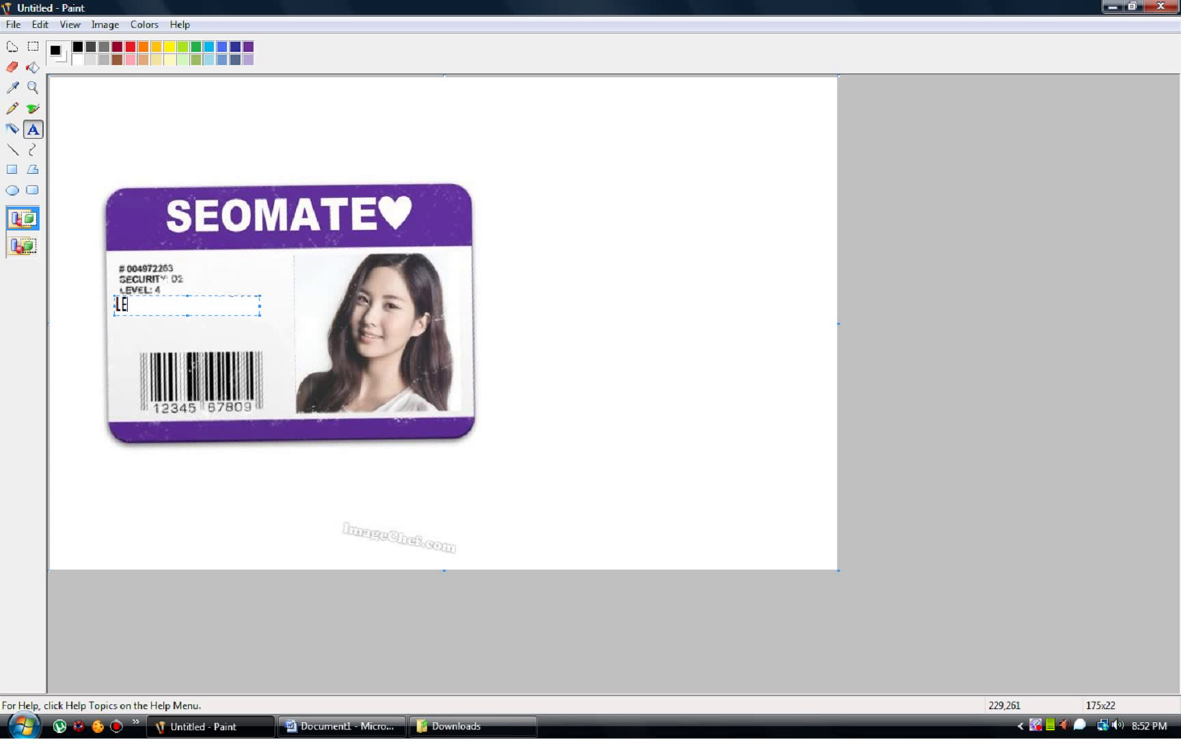
text(1)
click(530, 288)
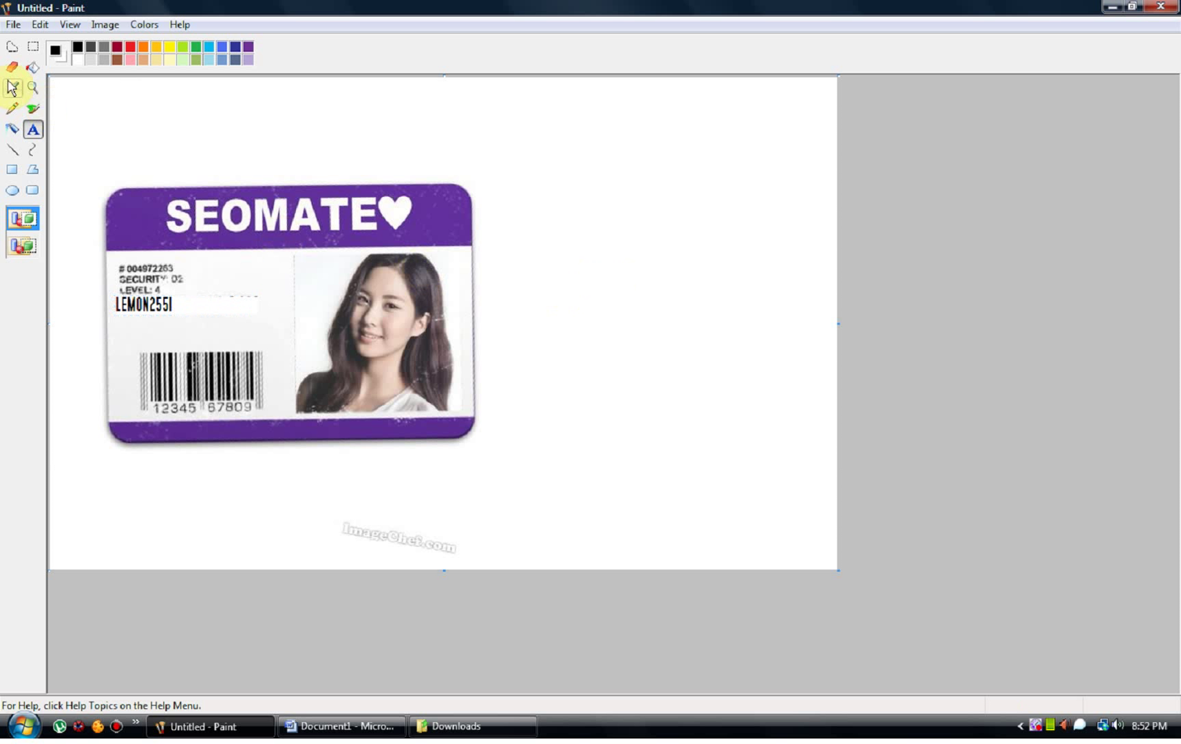
Type 'LEMON 2551 Youtube' in an opaque white text box over the SEOMATE header.
drag(248, 229, 426, 237)
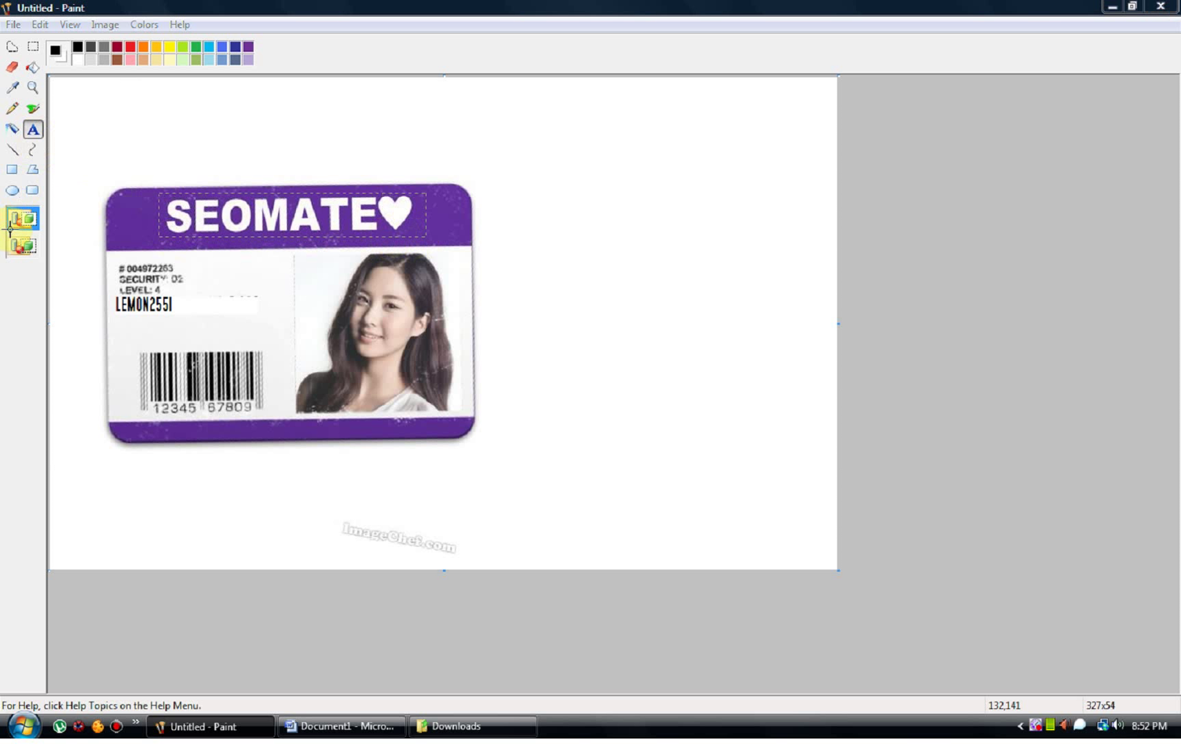
click(25, 252)
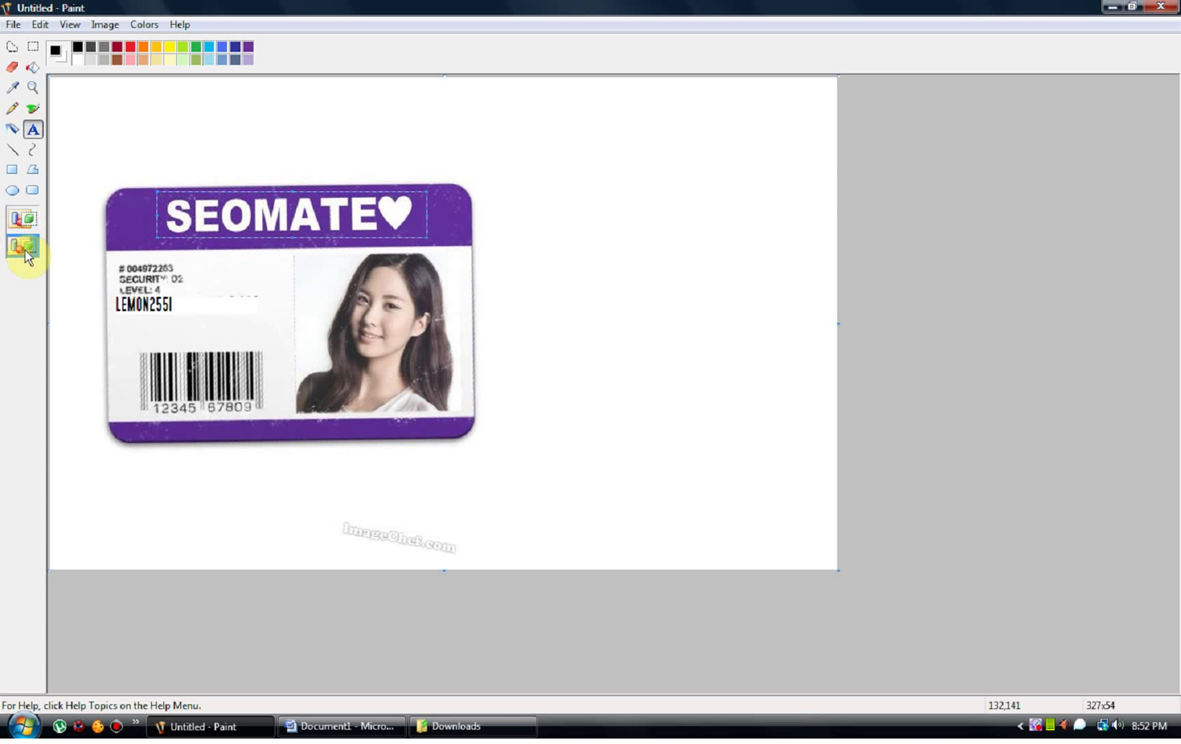
click(20, 220)
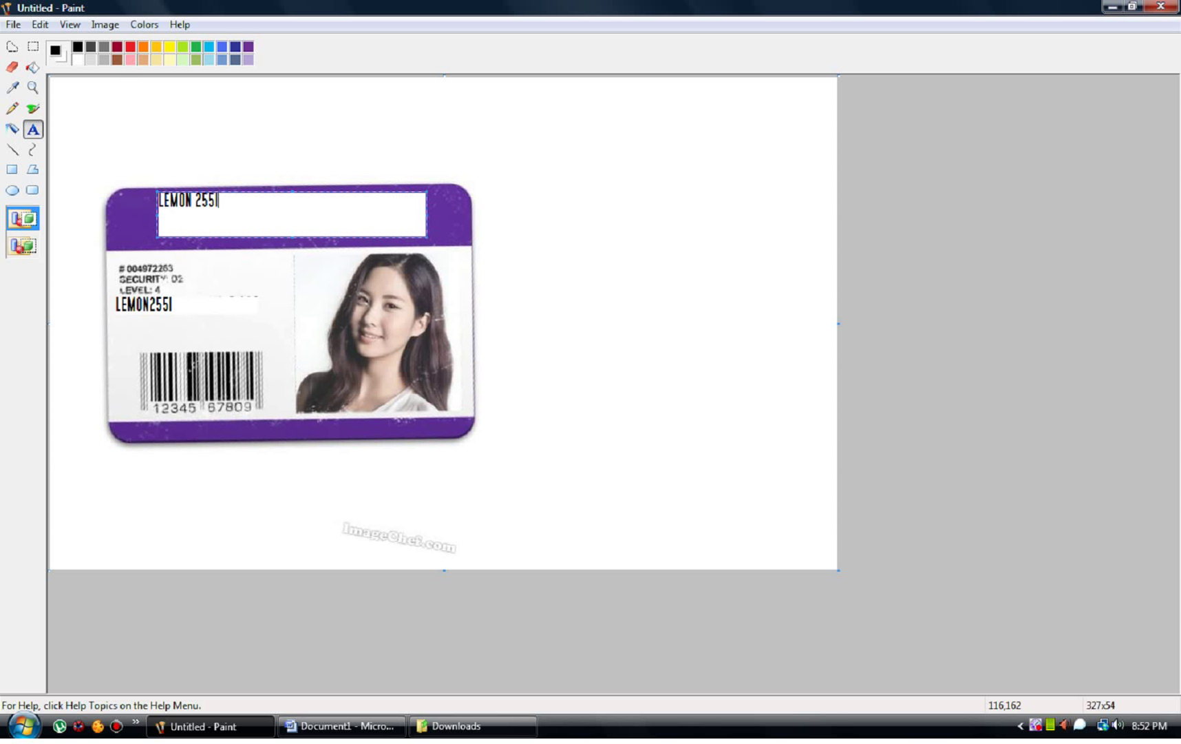
text(e)
Set the header text size to 36 so it fits, and commit it.
right_click(314, 229)
click(373, 362)
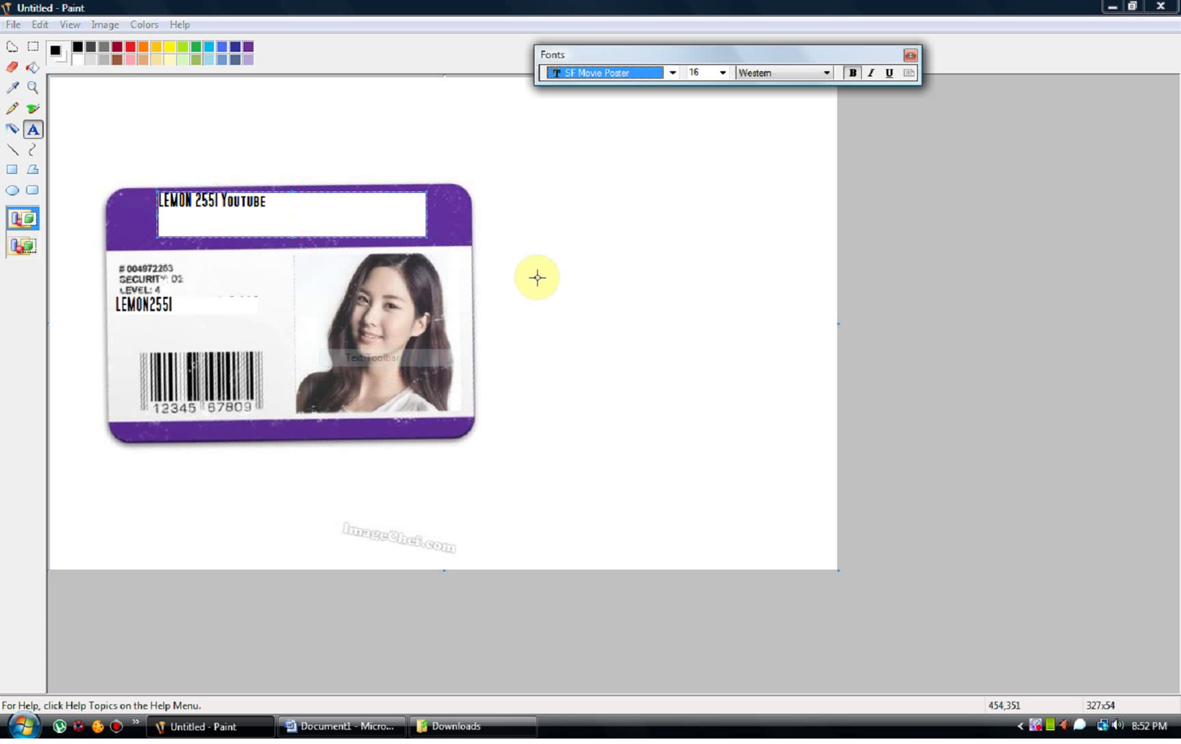
click(722, 72)
click(707, 246)
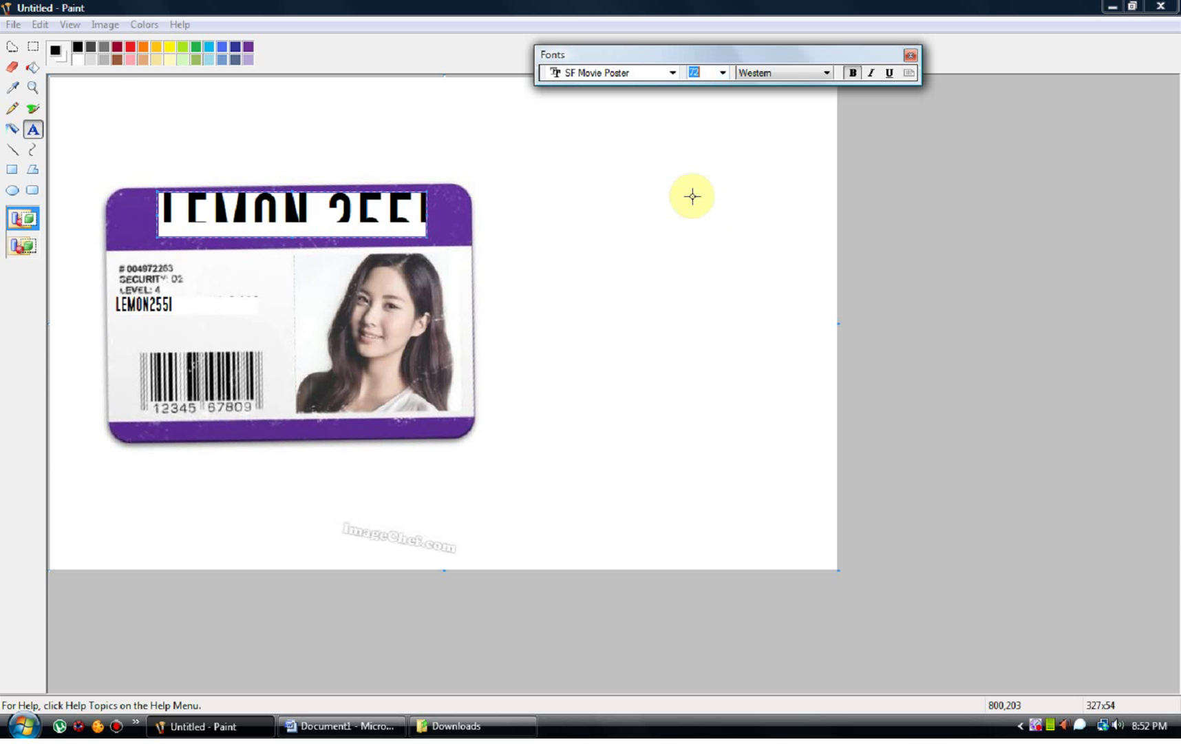
click(722, 72)
click(701, 224)
click(592, 202)
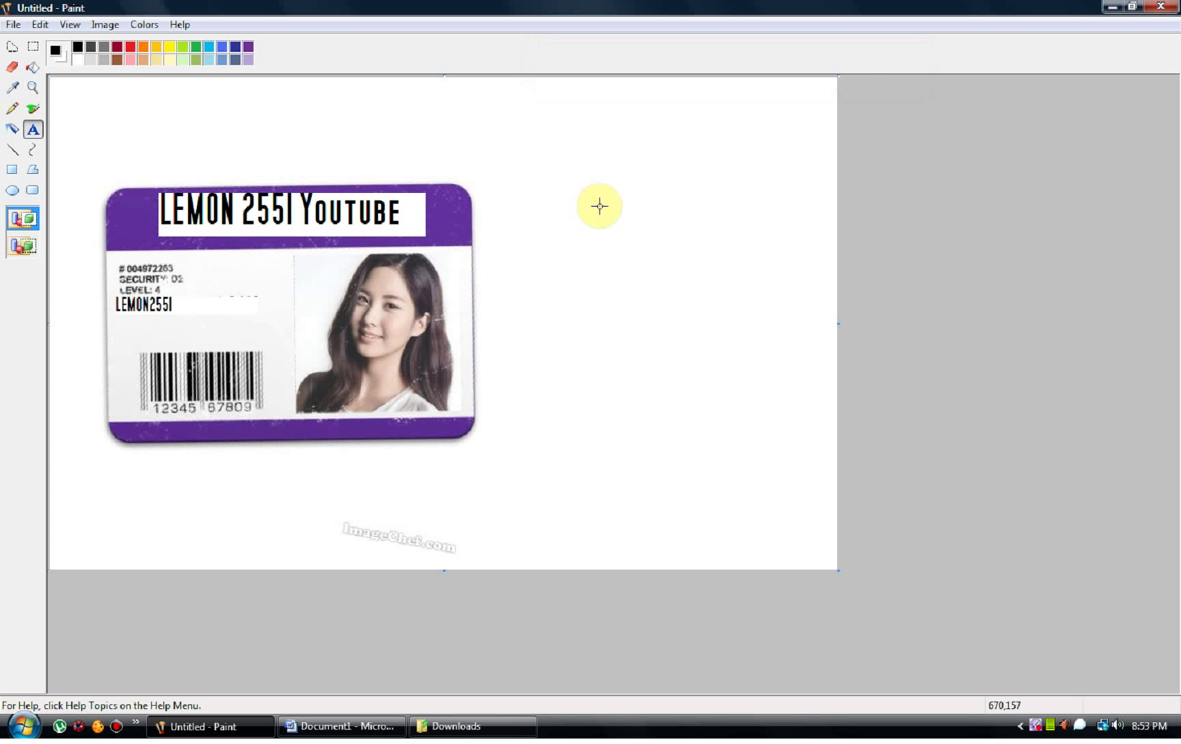
click(33, 46)
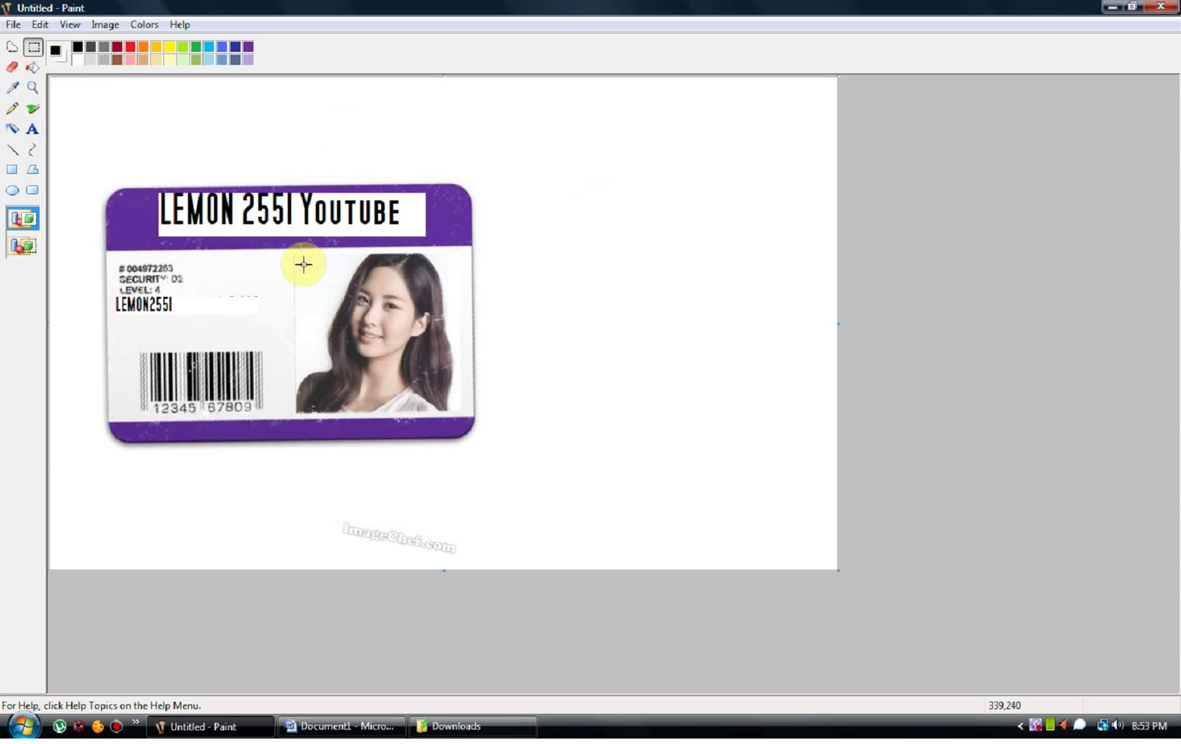
Drag the selected card photo off the card to the right, then bring up Word.
drag(293, 259, 464, 412)
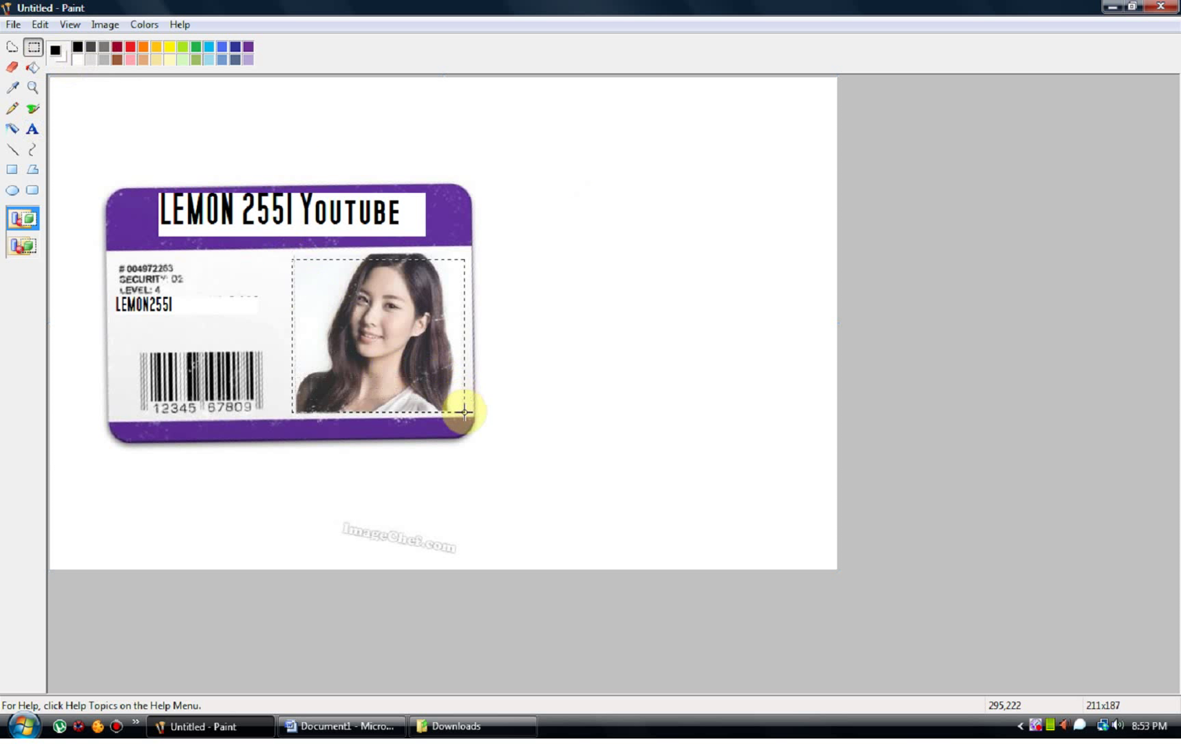
drag(444, 321, 723, 289)
drag(465, 290, 330, 246)
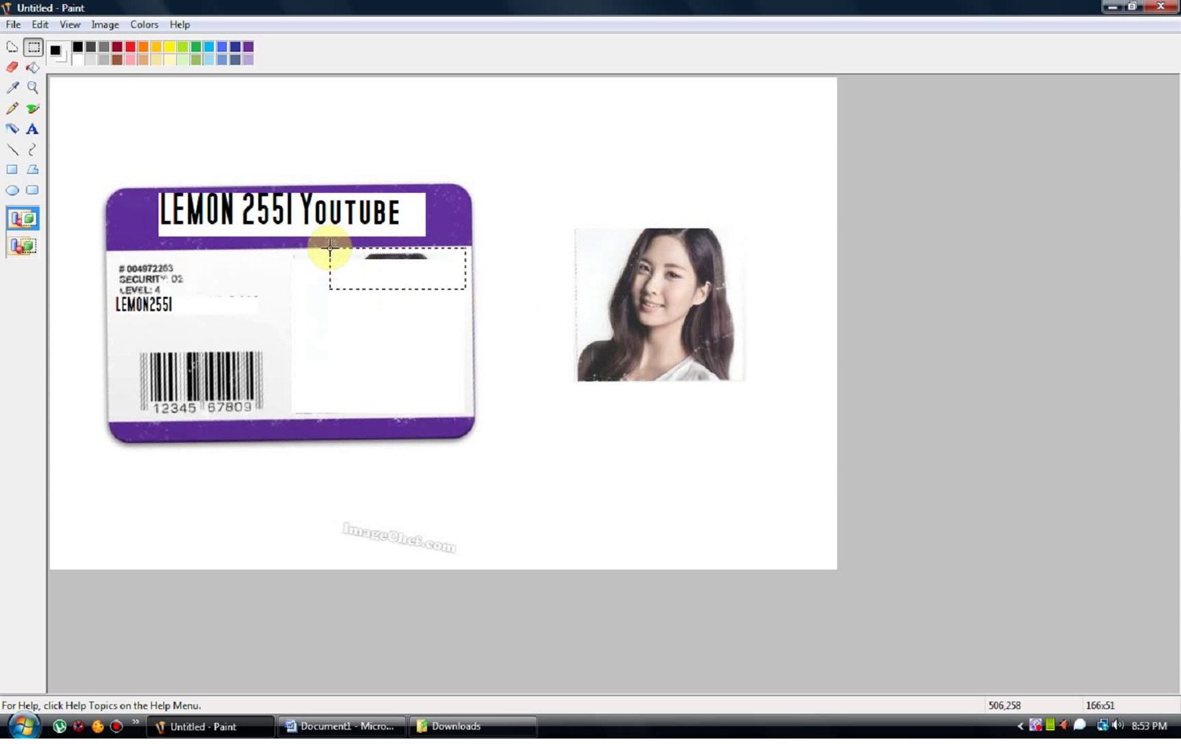
click(348, 725)
Fade the card picture to 15% brightness and −60% contrast via Format Picture.
right_click(545, 394)
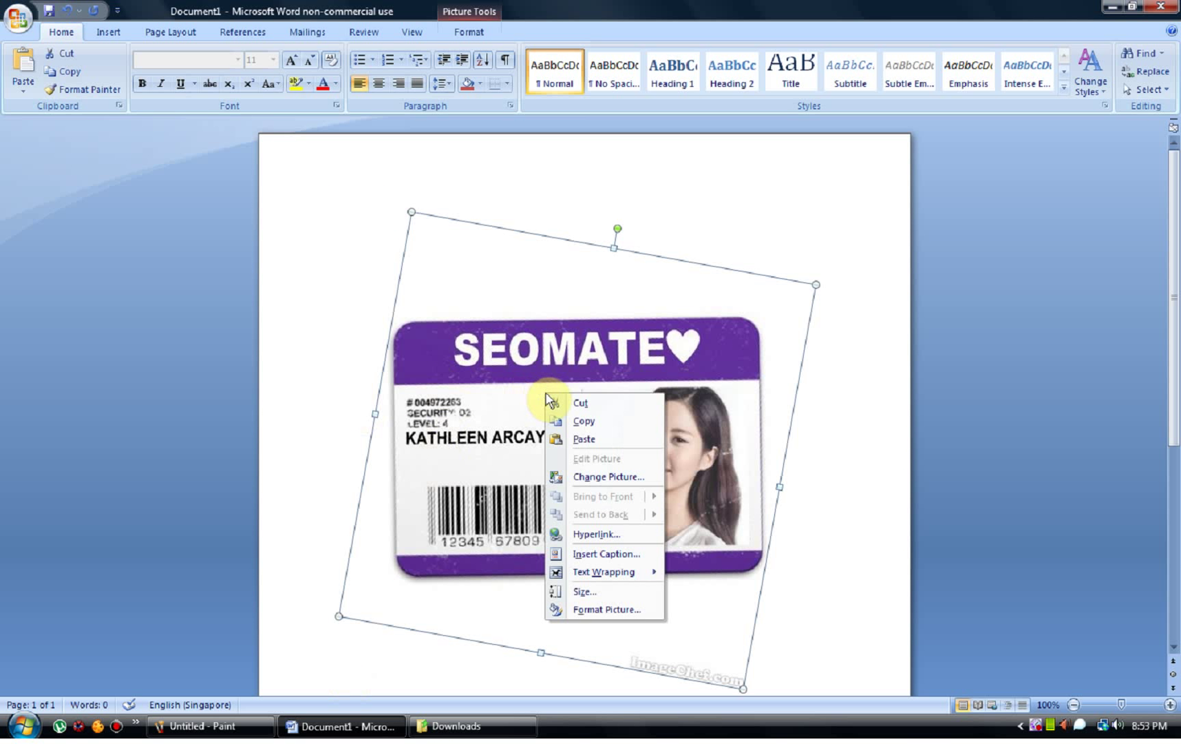
click(604, 608)
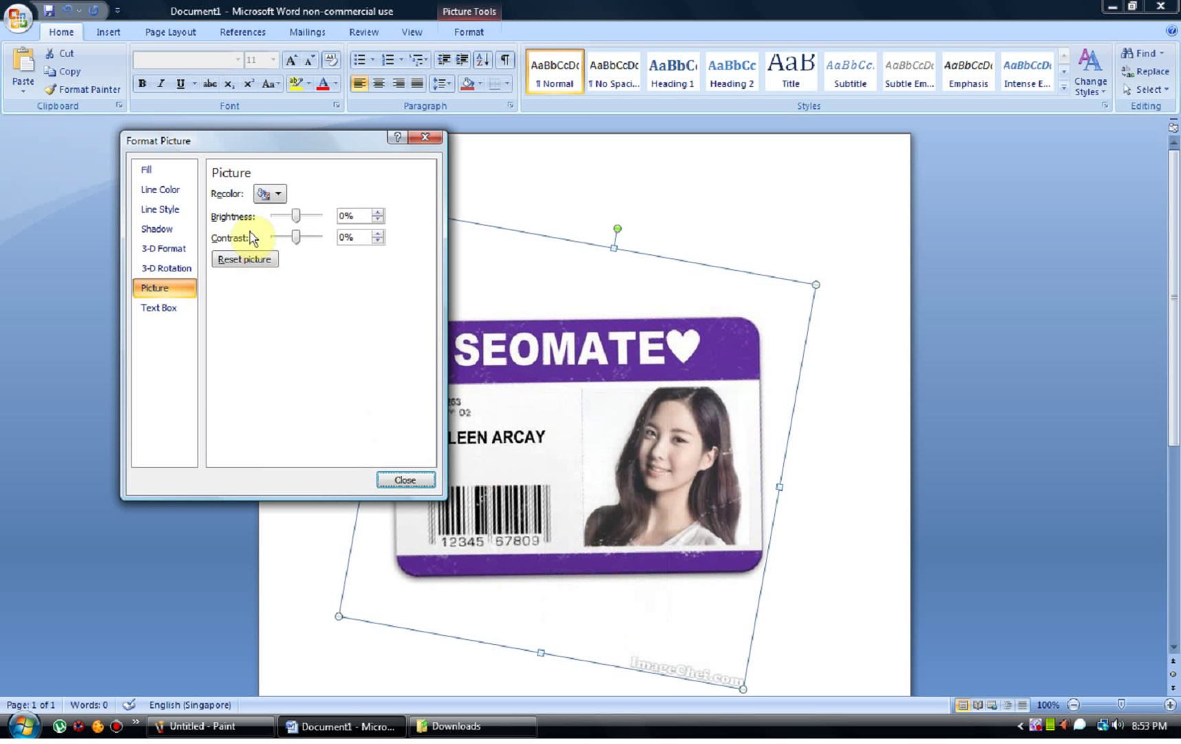
drag(298, 216, 281, 245)
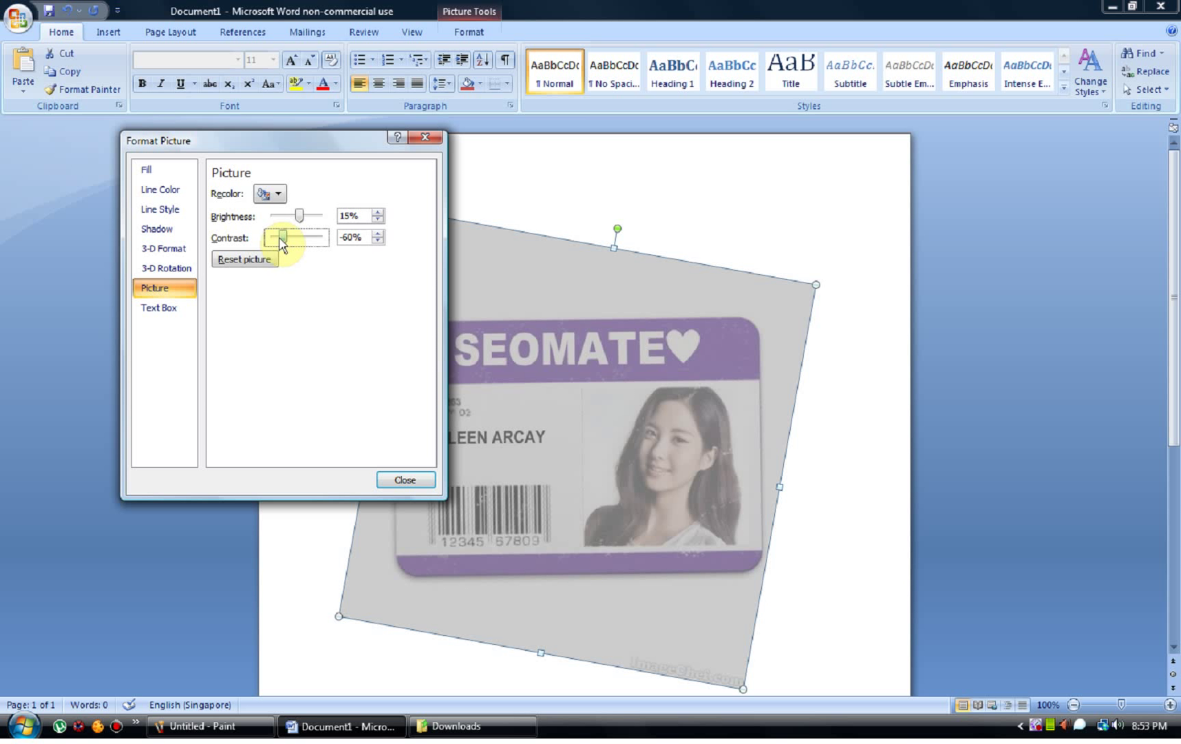
Give the picture a 3-D rotation of X 5° and Y 355°.
click(166, 268)
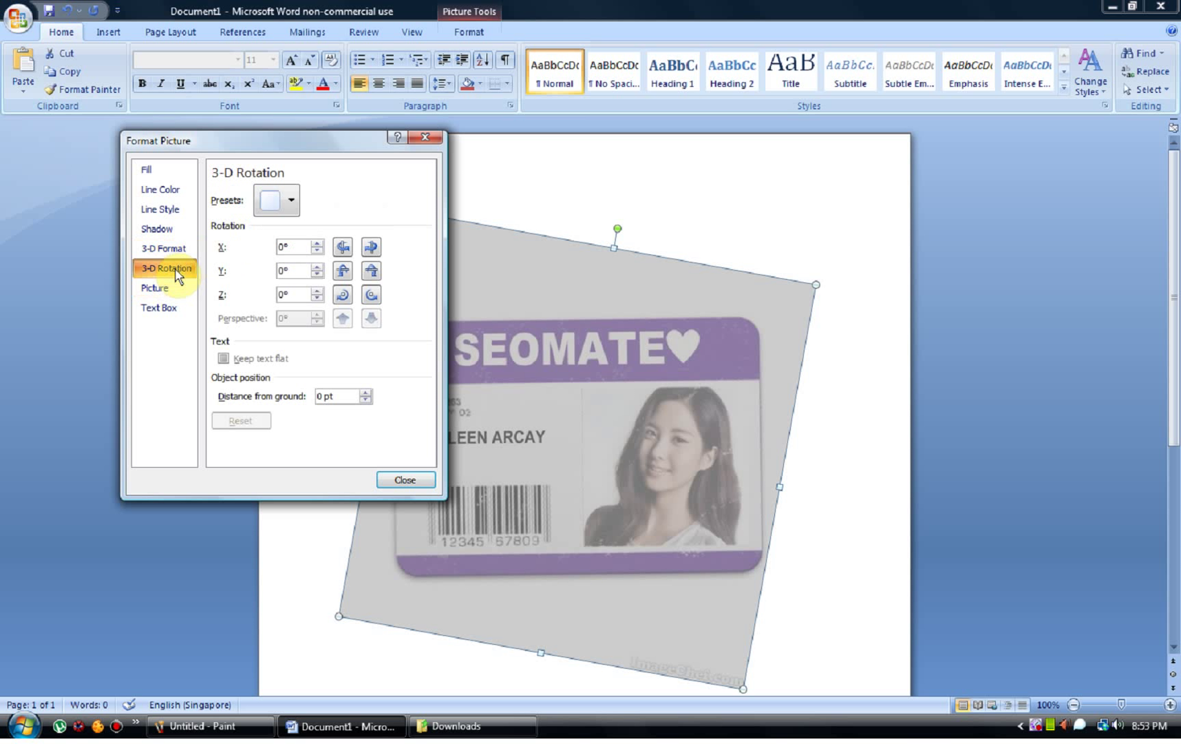
click(343, 271)
click(373, 271)
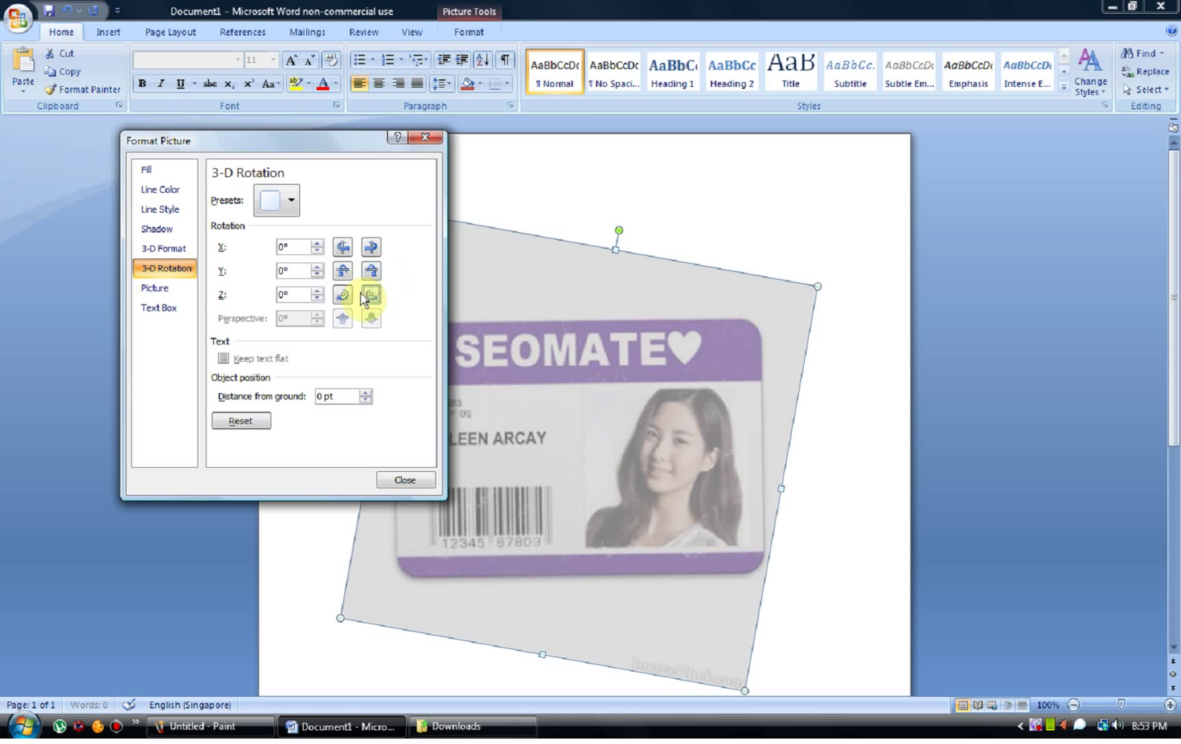
click(372, 271)
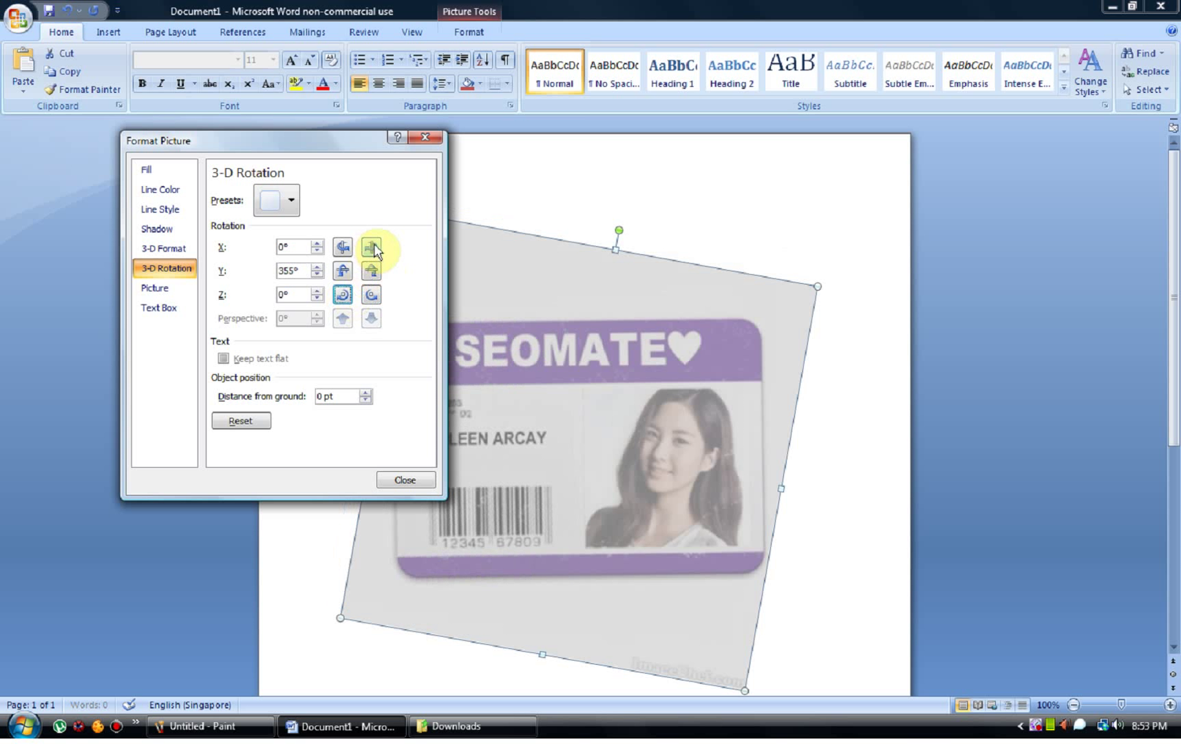
click(371, 247)
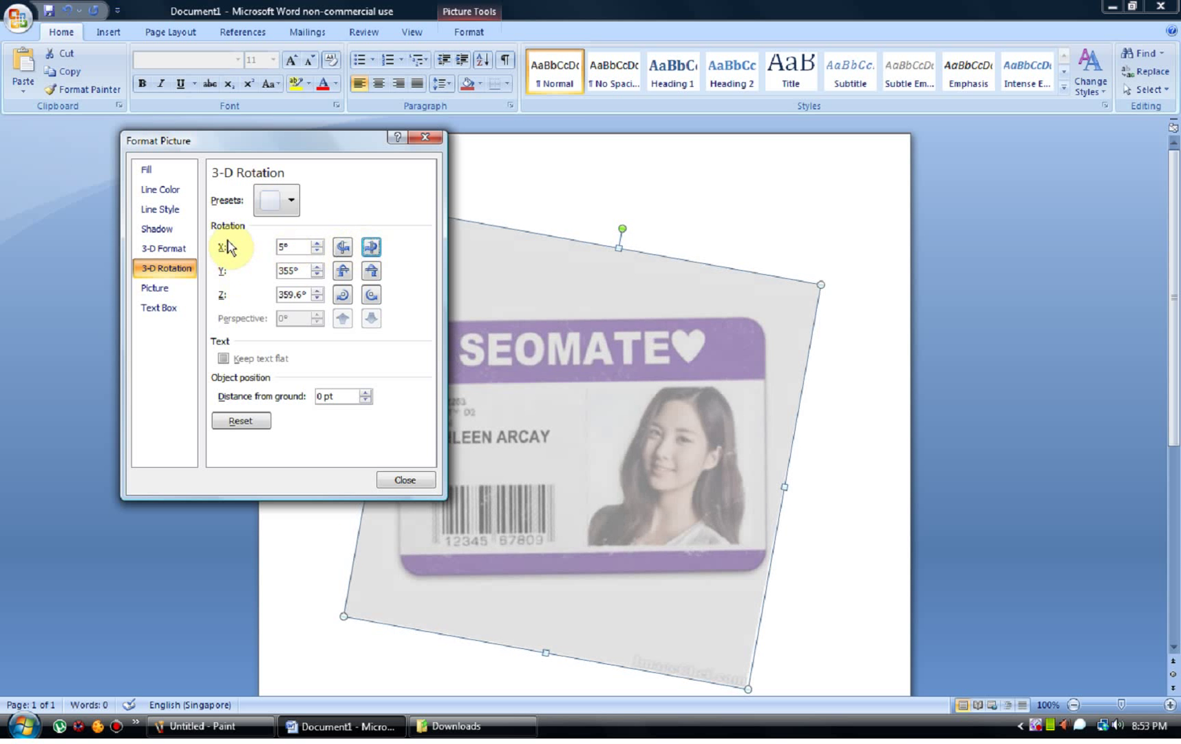
click(155, 229)
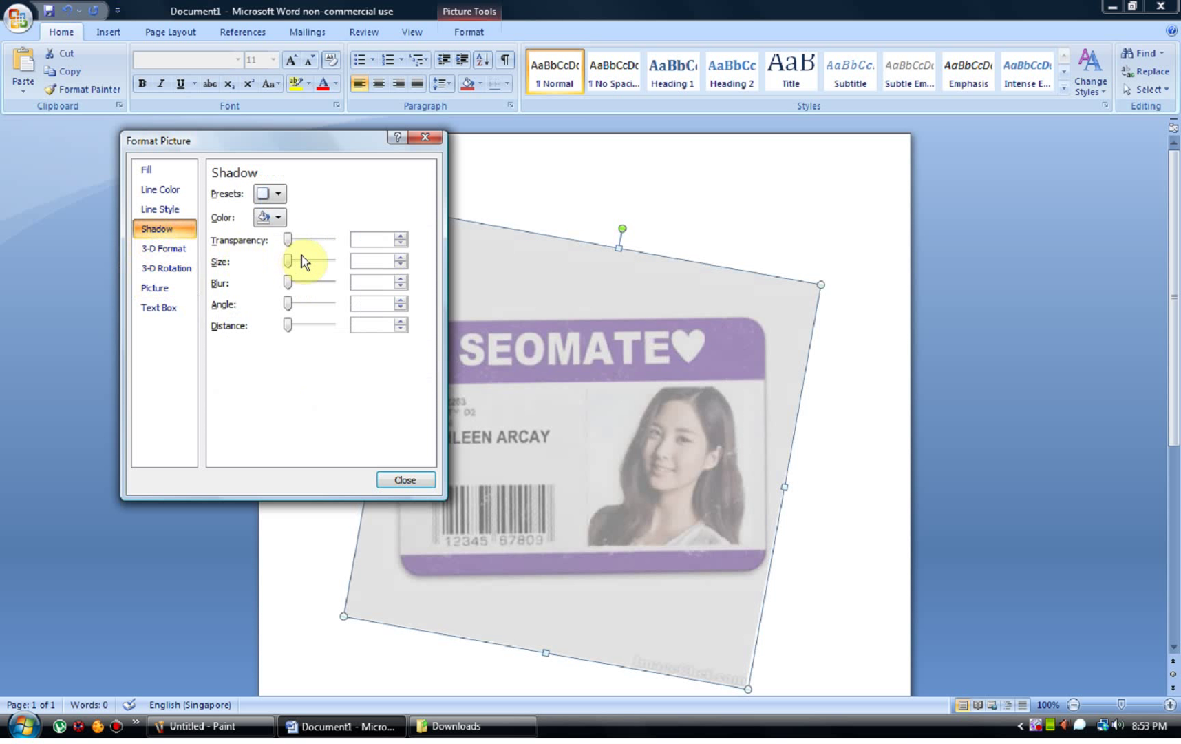